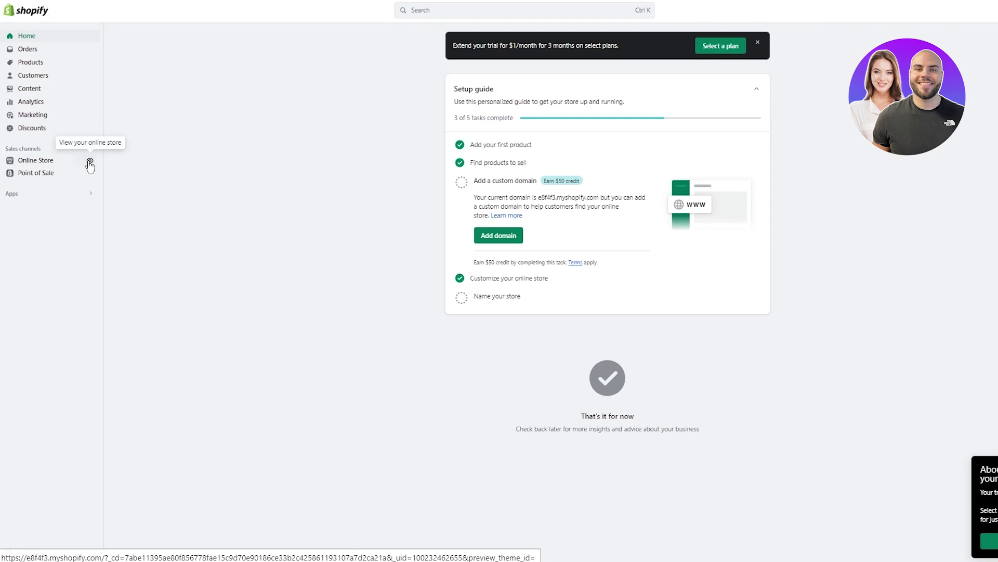
# Step: View the live storefront, look over its home page and featured products, and close it
pyautogui.click(90, 163)
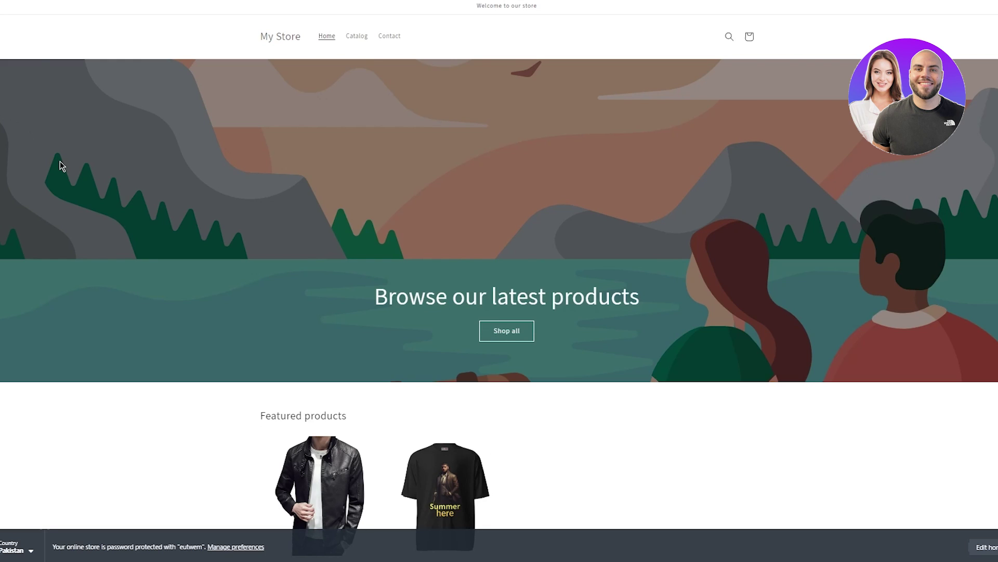
pyautogui.scroll(-4, 258, 381)
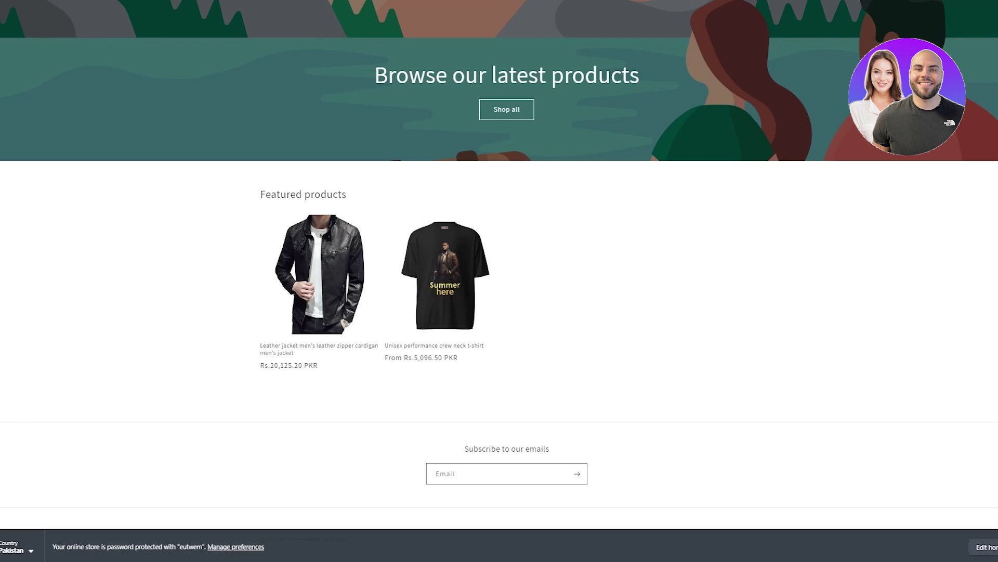
pyautogui.hotkey('ctrl', 'w')
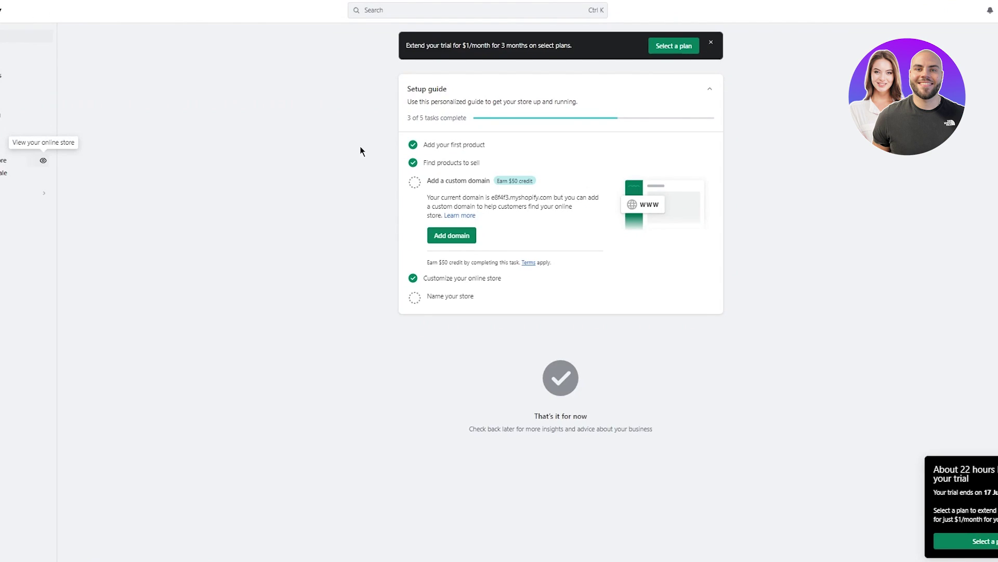
# Step: Go to the Online Store themes and open the Dawn theme's customizer in a new tab
pyautogui.click(49, 165)
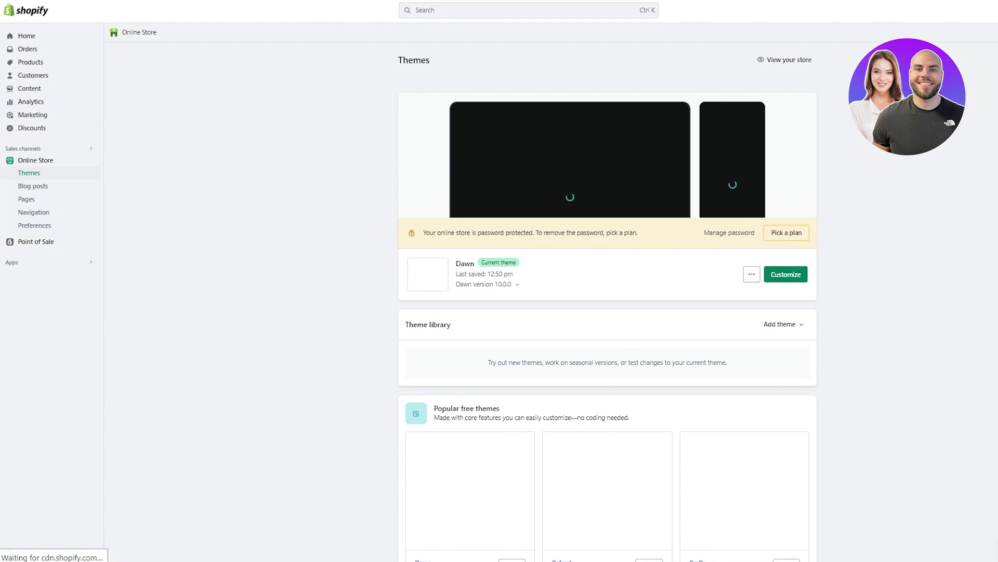
pyautogui.rightClick(787, 275)
pyautogui.click(805, 288)
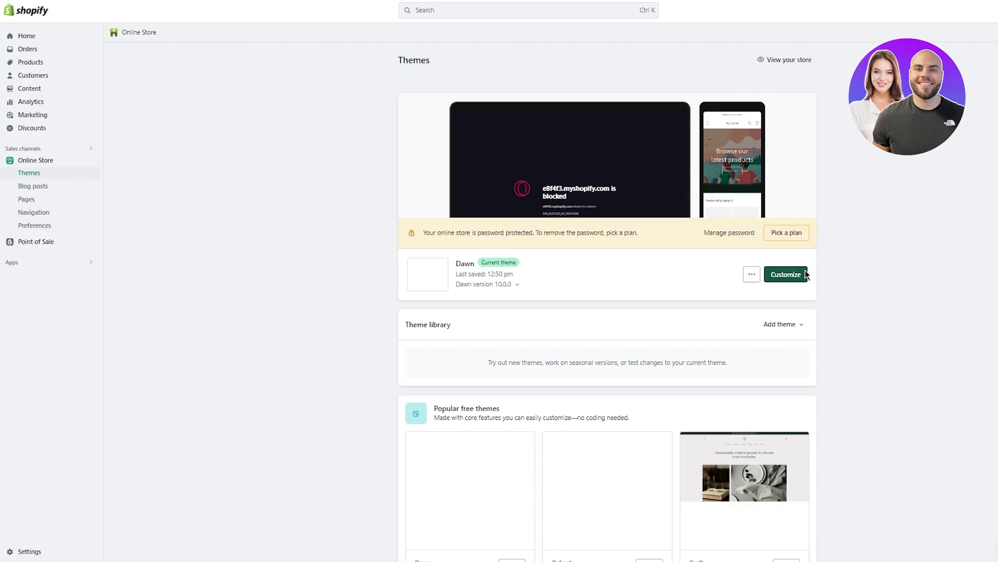
pyautogui.rightClick(784, 276)
pyautogui.click(819, 284)
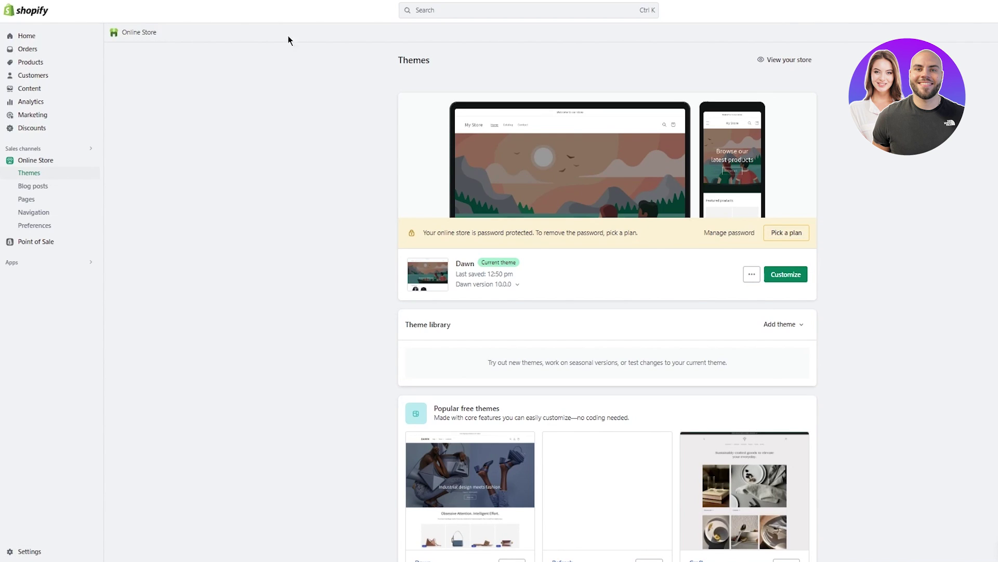
pyautogui.hotkey('ctrl', 'Tab')
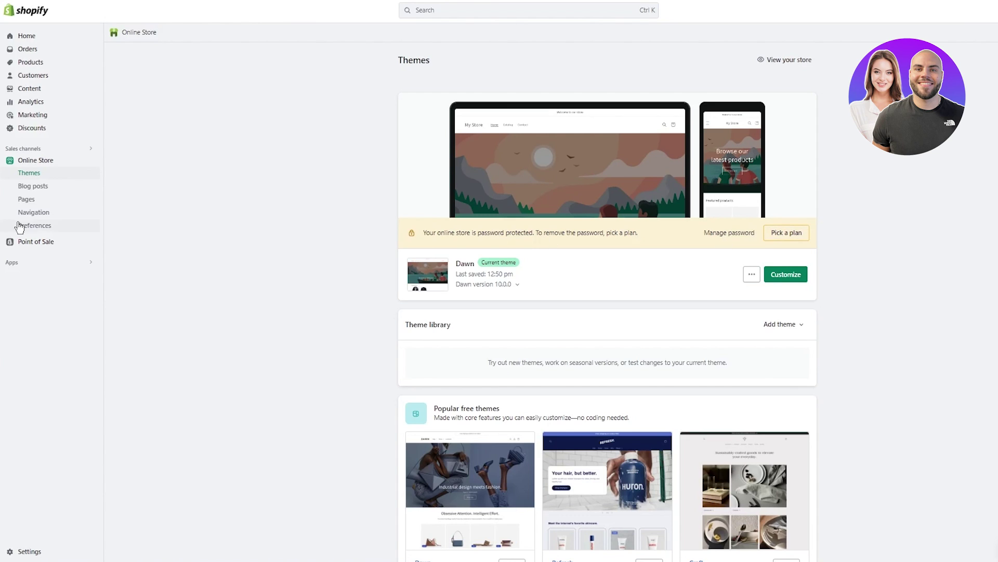
# Step: Start an app search from the admin and look up "sumo" in the Shopify App Store
pyautogui.click(439, 11)
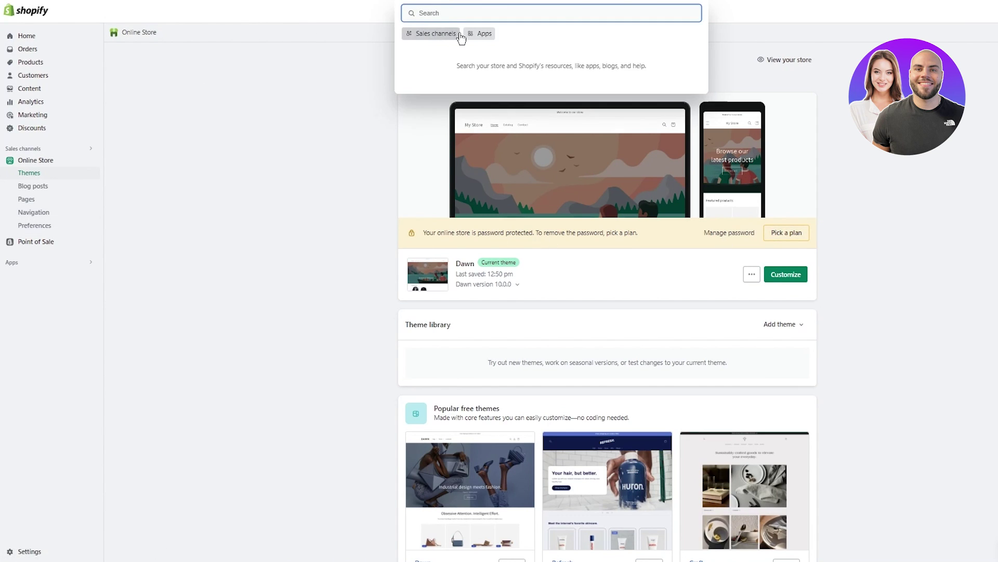
pyautogui.click(478, 33)
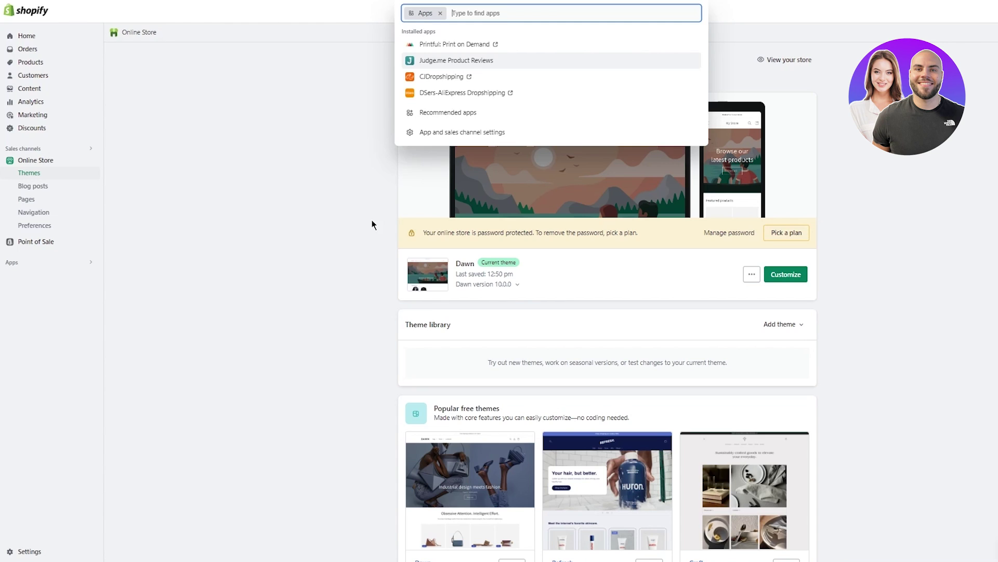
pyautogui.write('bund')
pyautogui.press('Return')
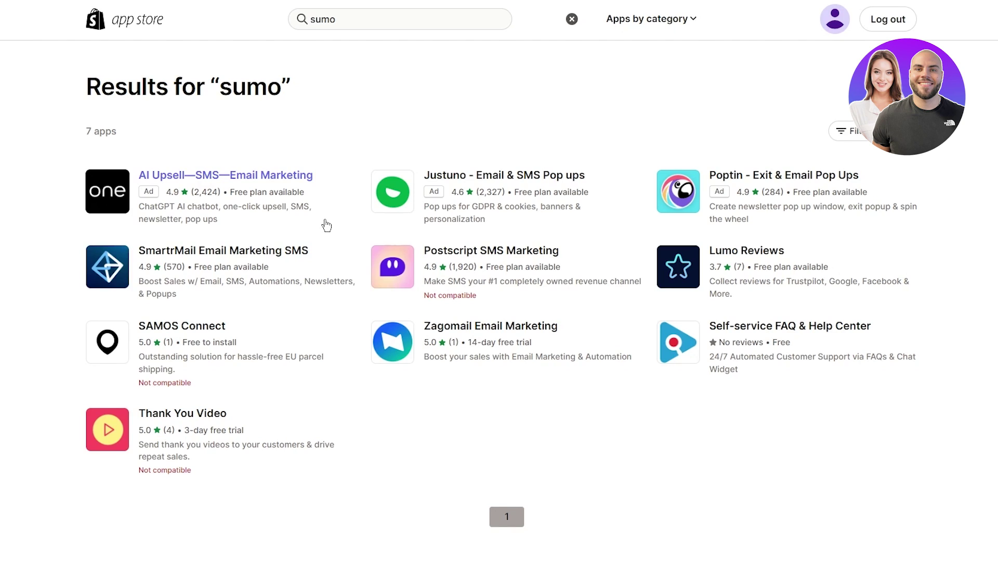
# Step: Search the app store for "pop convert" and open the Pop Convert - Pop Ups, Banners listing
pyautogui.click(343, 21)
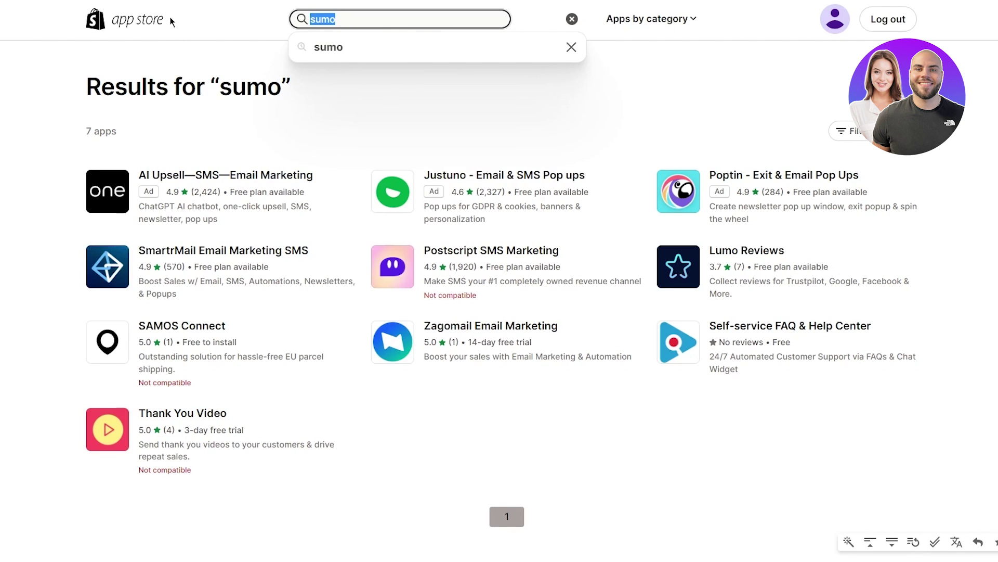
pyautogui.write('pop con')
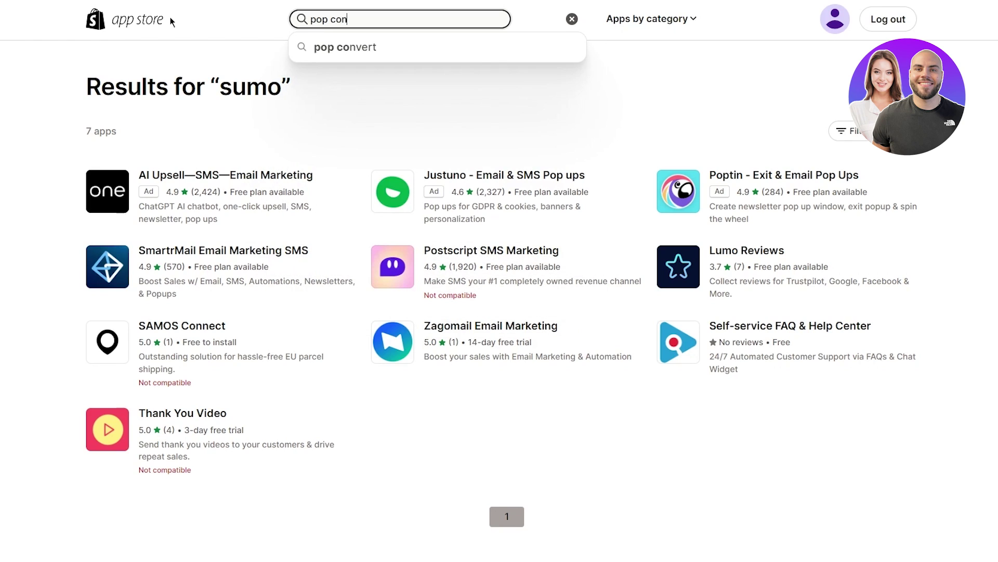
pyautogui.write('vert')
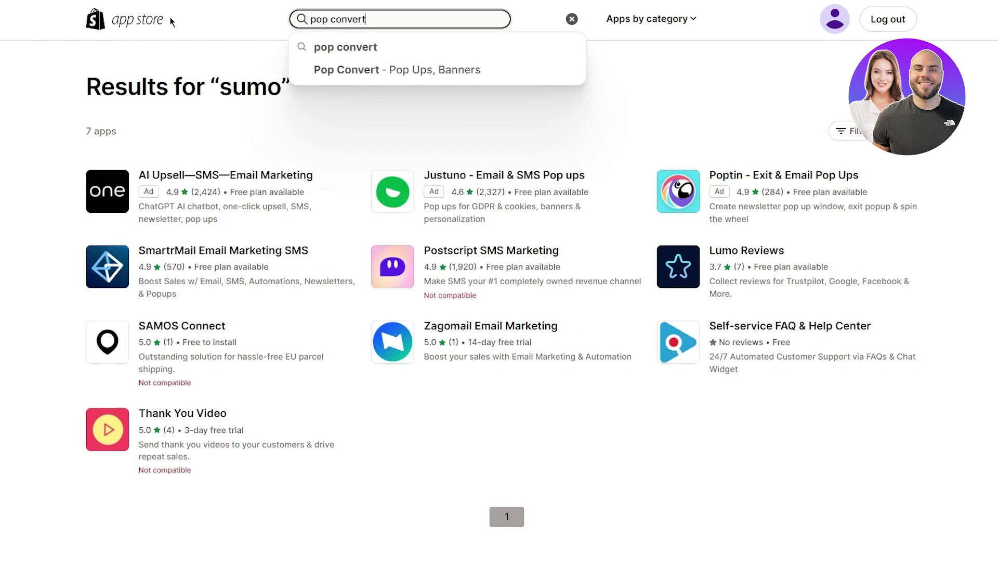
pyautogui.press('Return')
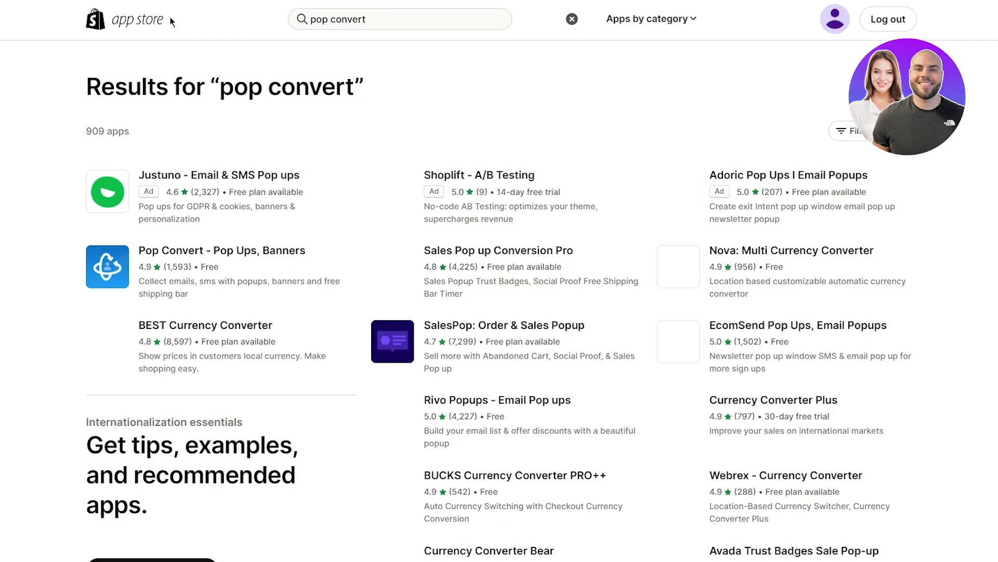
pyautogui.click(227, 253)
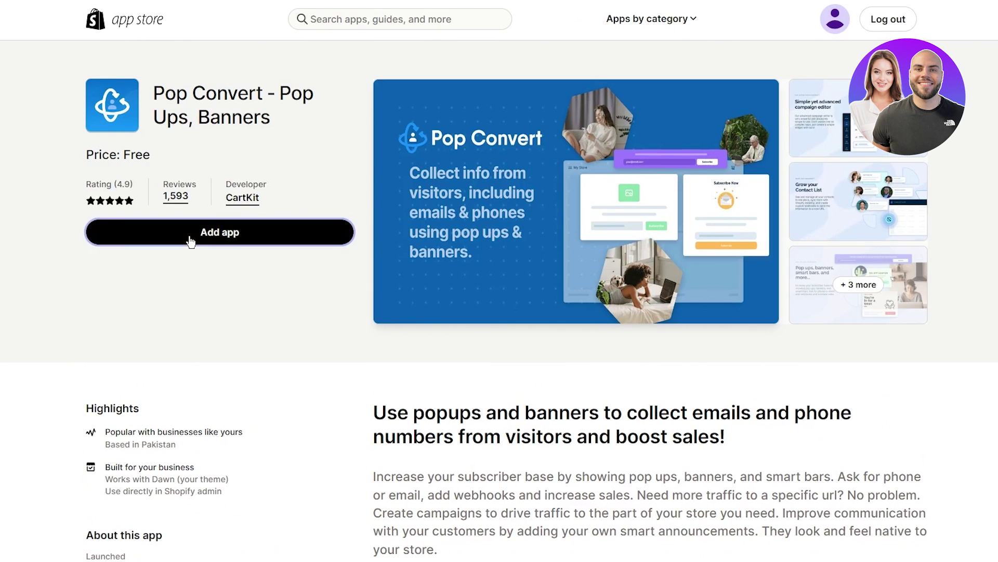
# Step: Add the Pop Convert - Pop Ups, Banners app and install it on the store
pyautogui.click(190, 241)
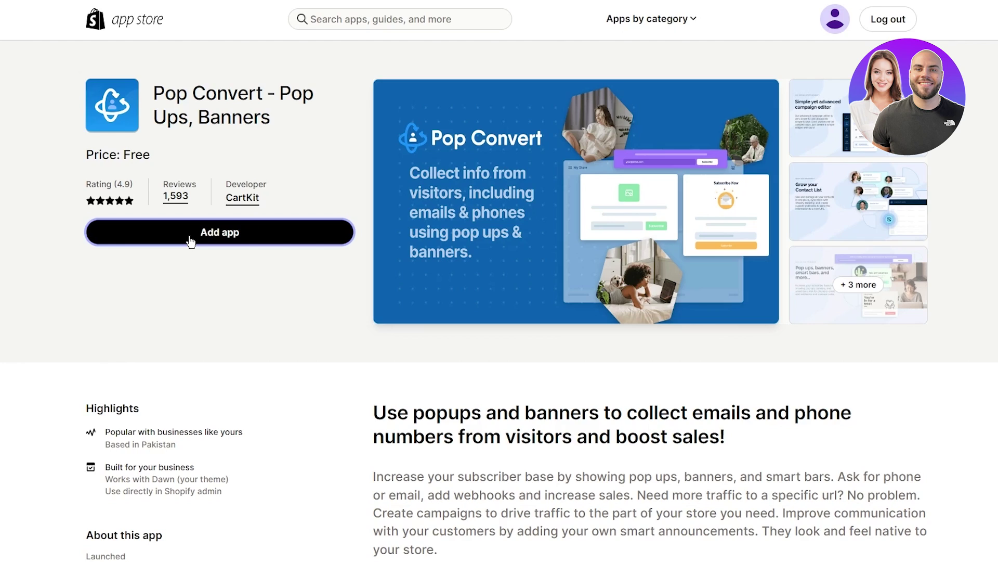
pyautogui.click(241, 241)
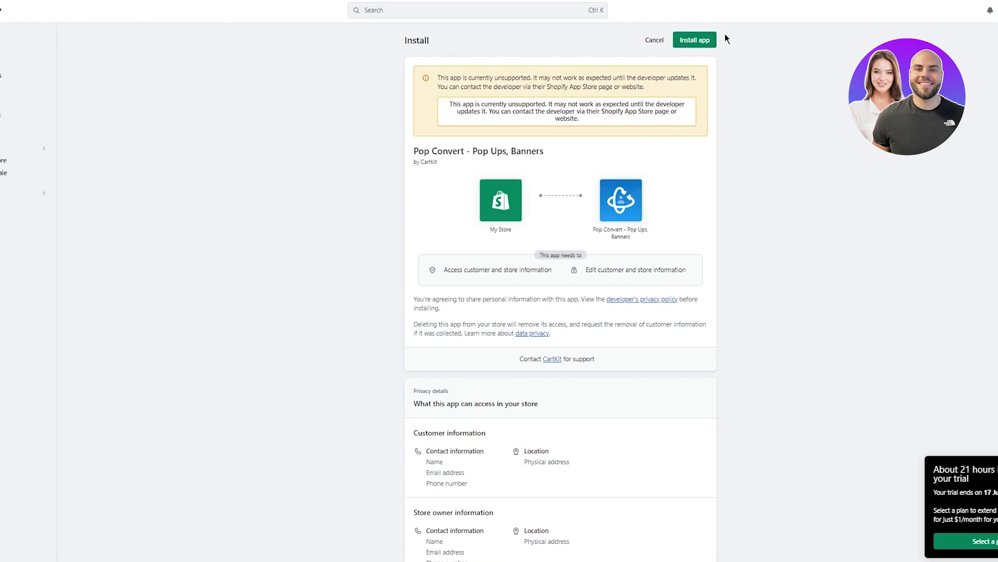
pyautogui.click(706, 40)
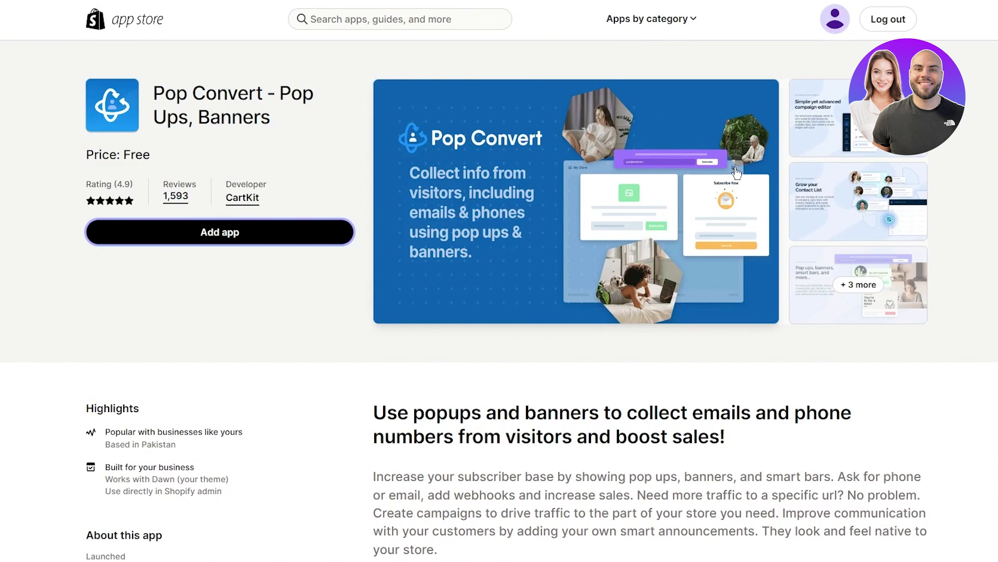
pyautogui.click(323, 237)
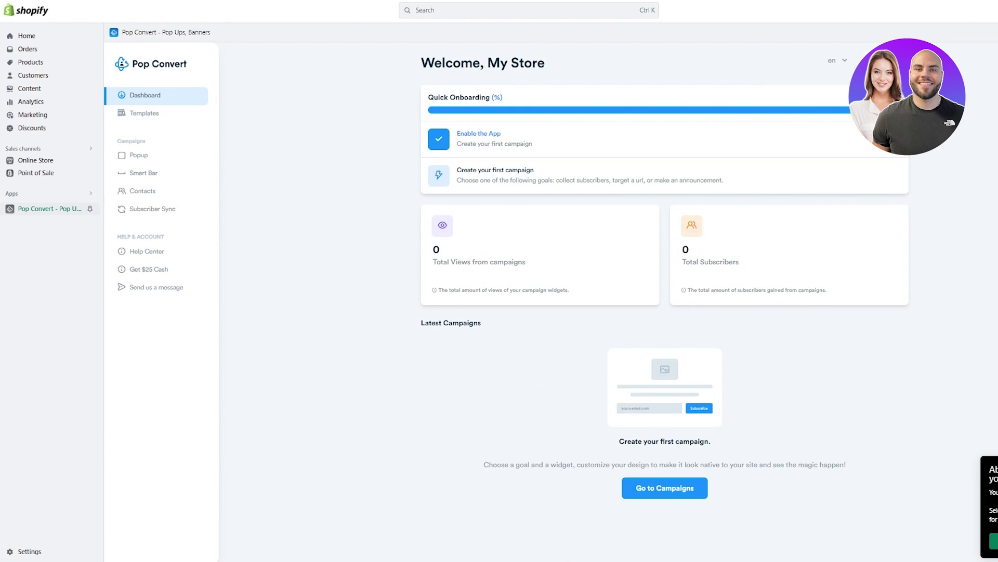
# Step: Browse the Pop Convert templates and use the VIP club popup template with the diamond ring photo
pyautogui.click(139, 116)
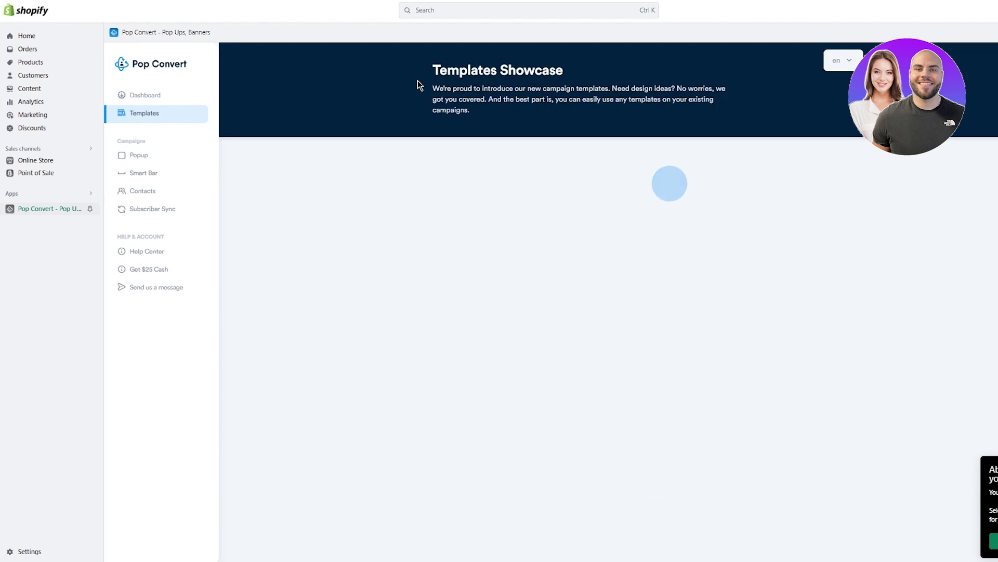
pyautogui.moveTo(420, 68); pyautogui.dragTo(718, 196)
pyautogui.click(828, 182)
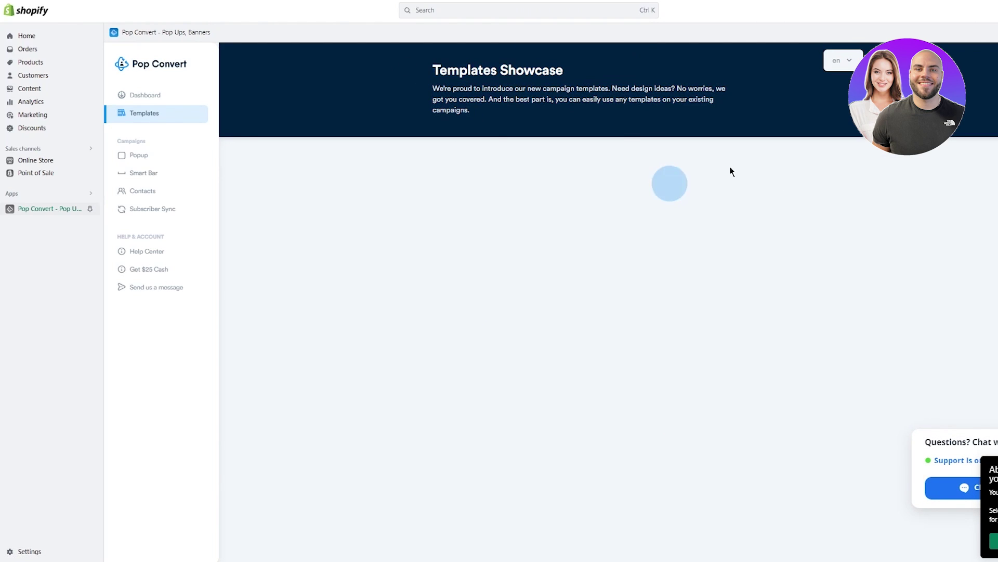
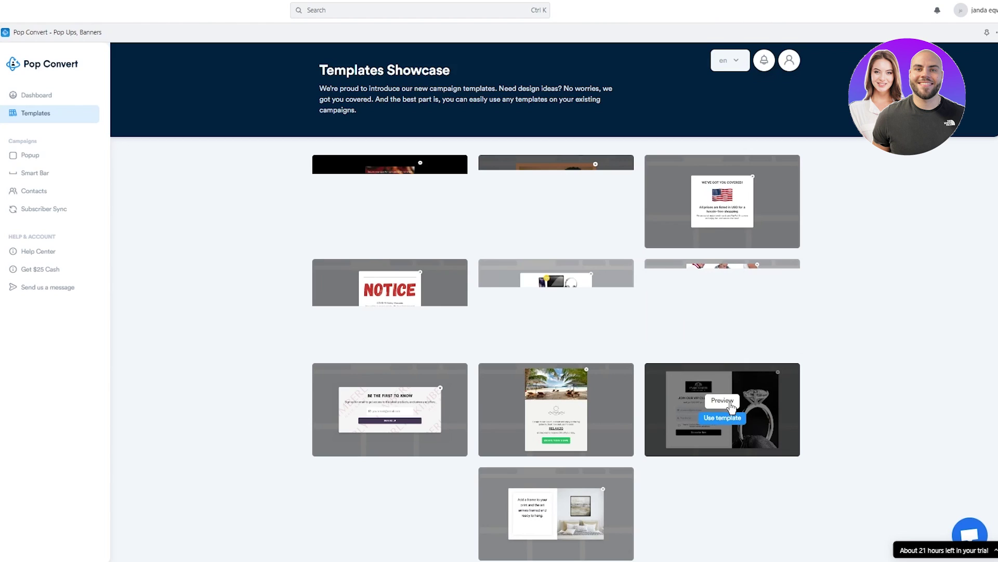
pyautogui.click(723, 418)
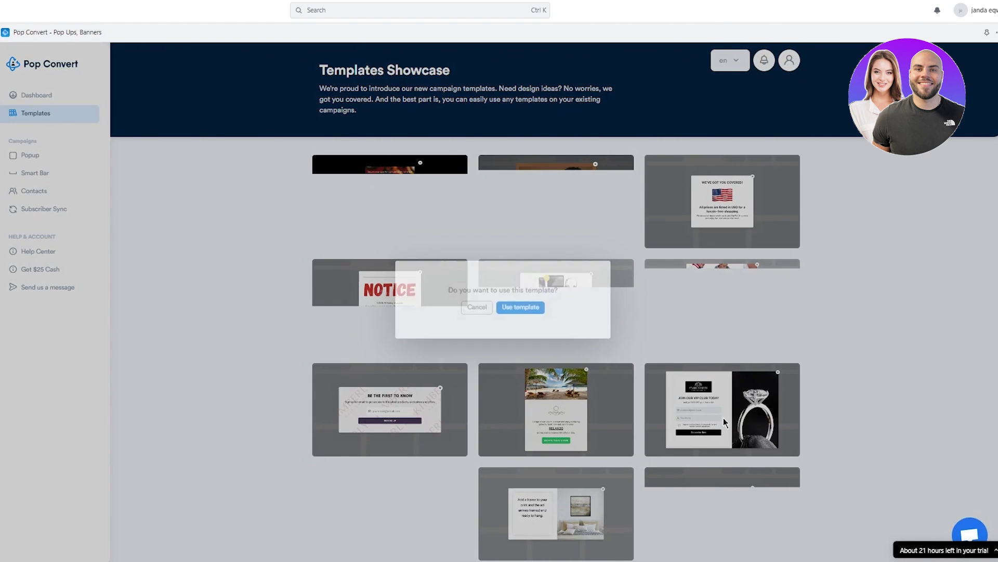
pyautogui.click(519, 311)
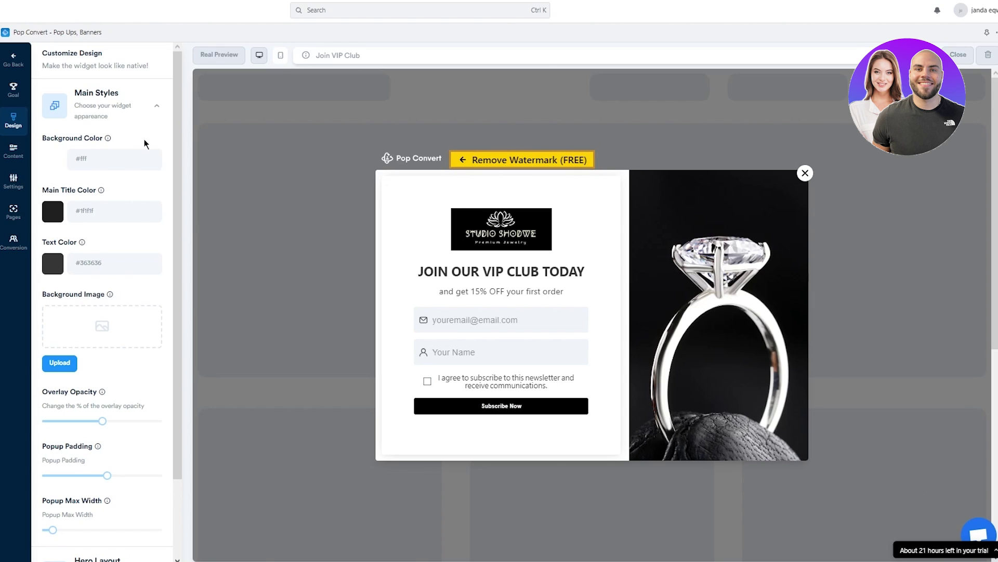
# Step: Look through the popup's Main Styles settings, including the color choices for the main title
pyautogui.scroll(-2, 144, 144)
pyautogui.scroll(2, 89, 138)
pyautogui.click(59, 209)
pyautogui.click(137, 197)
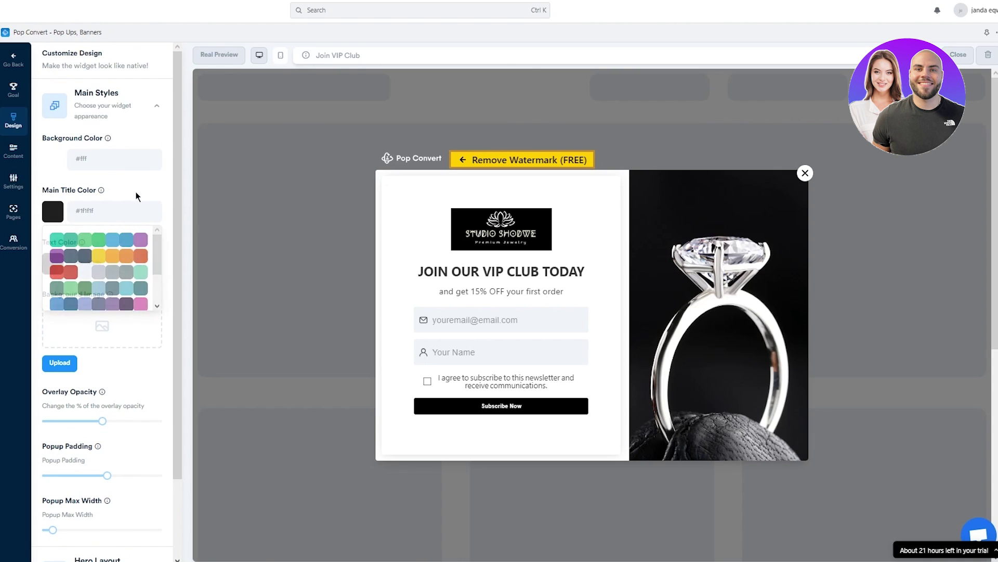
pyautogui.scroll(-2, 144, 196)
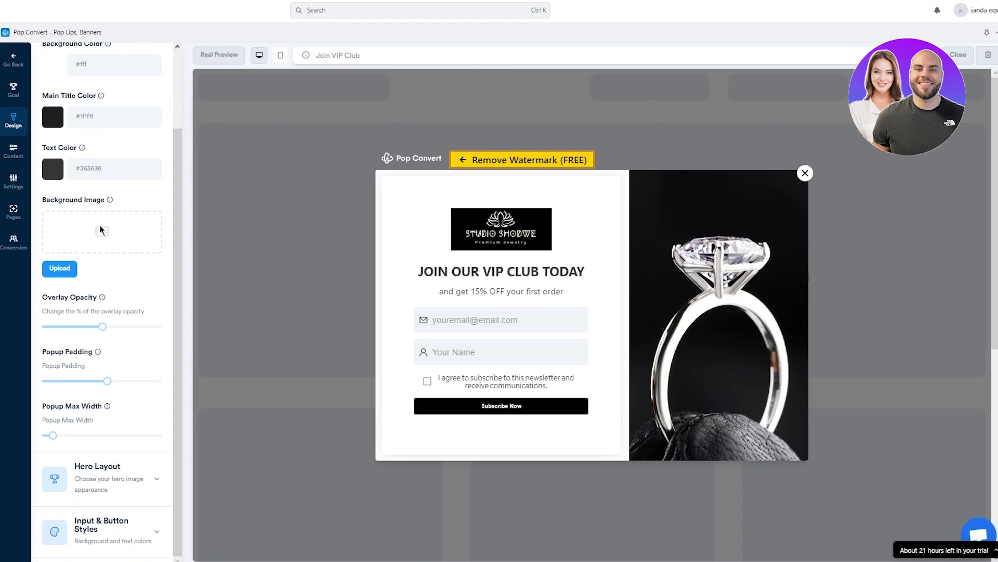
pyautogui.scroll(2, 98, 239)
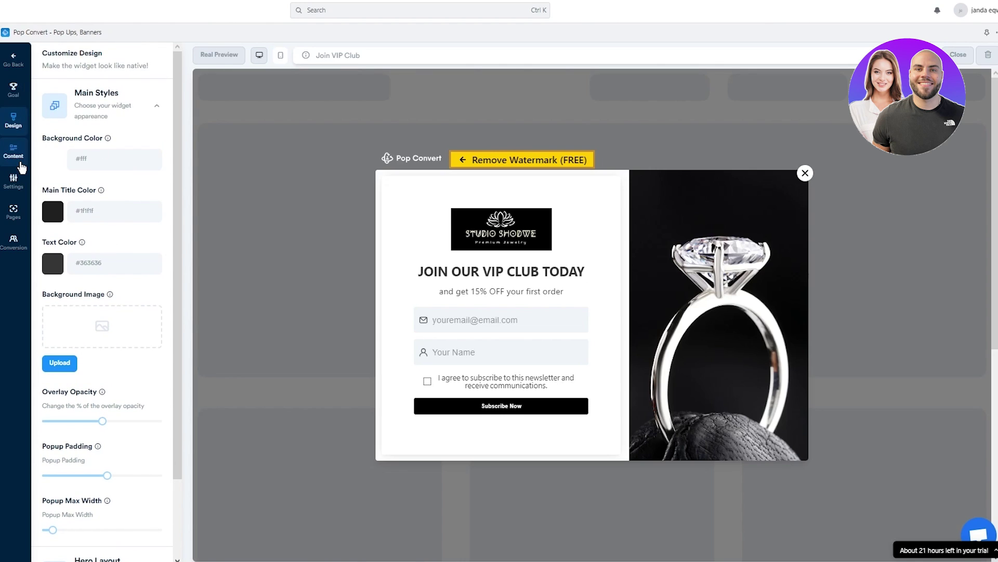
# Step: Try to upload the local razer headphones image, uncropped, as the popup's background image
pyautogui.scroll(-1, 54, 281)
pyautogui.click(61, 309)
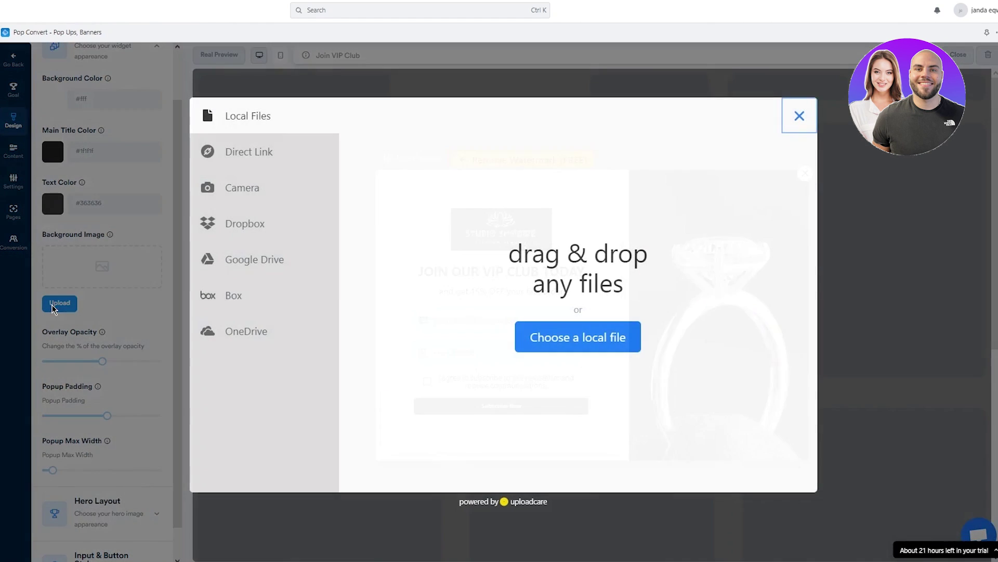
pyautogui.click(577, 337)
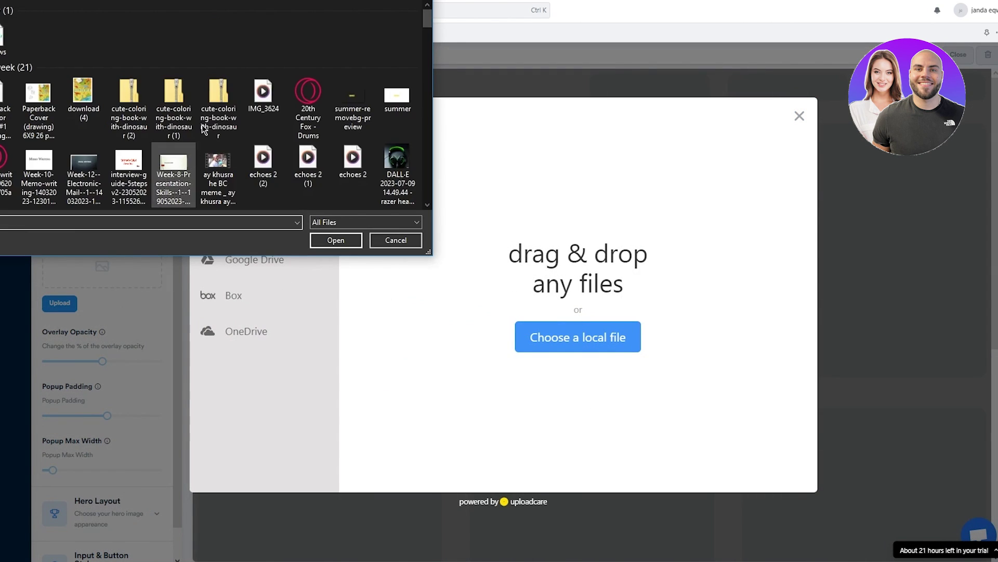
pyautogui.scroll(-2, 416, 93)
pyautogui.scroll(-1, 407, 101)
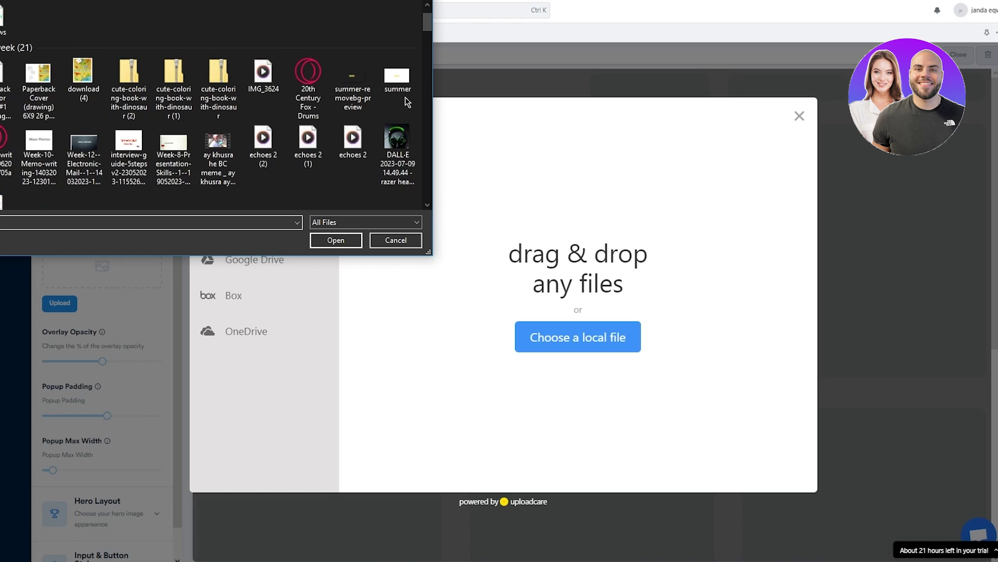
pyautogui.doubleClick(405, 133)
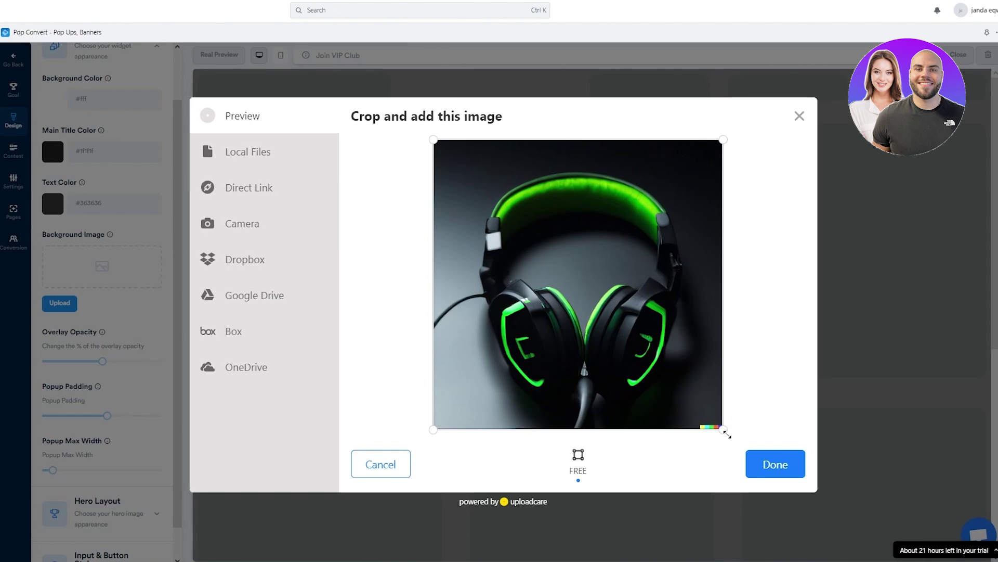
pyautogui.click(773, 464)
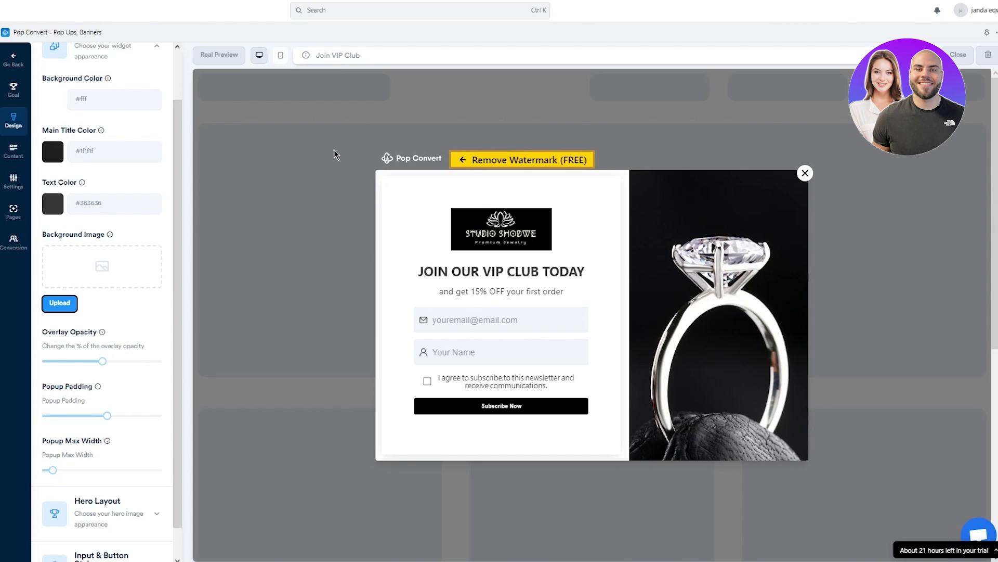
# Step: Upload the local file "DALL-E 2023-07-09 14.49.44 - razer headphones" again as the popup's background image
pyautogui.click(59, 303)
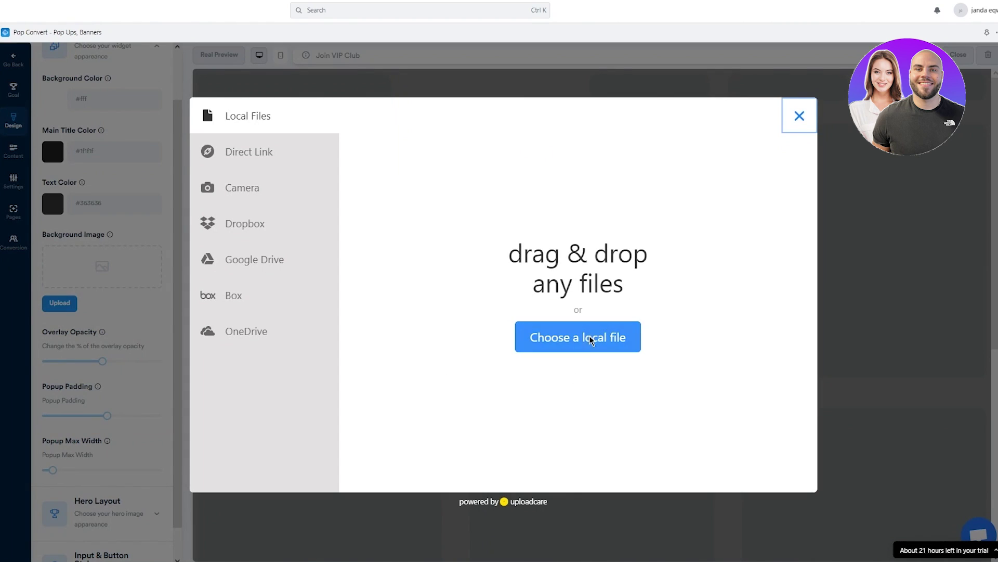
pyautogui.click(590, 337)
pyautogui.doubleClick(399, 174)
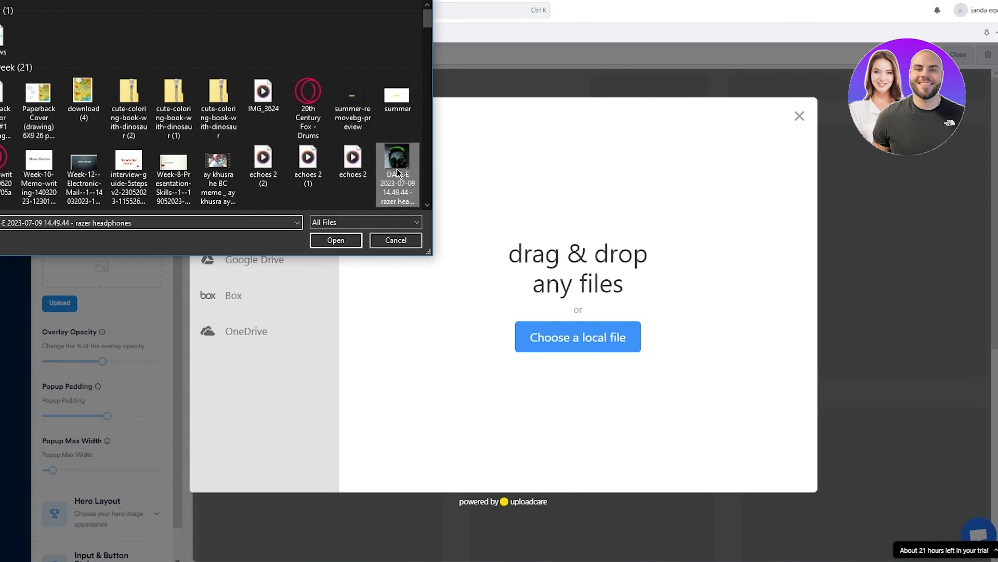
pyautogui.click(785, 469)
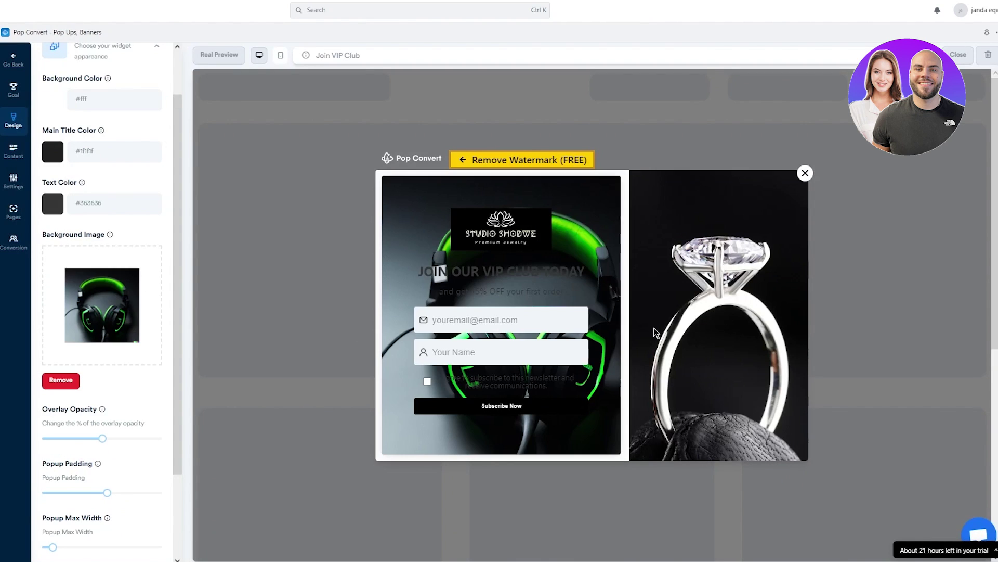
# Step: Remove the razer headphones background image from the VIP club popup
pyautogui.moveTo(591, 290); pyautogui.dragTo(474, 292)
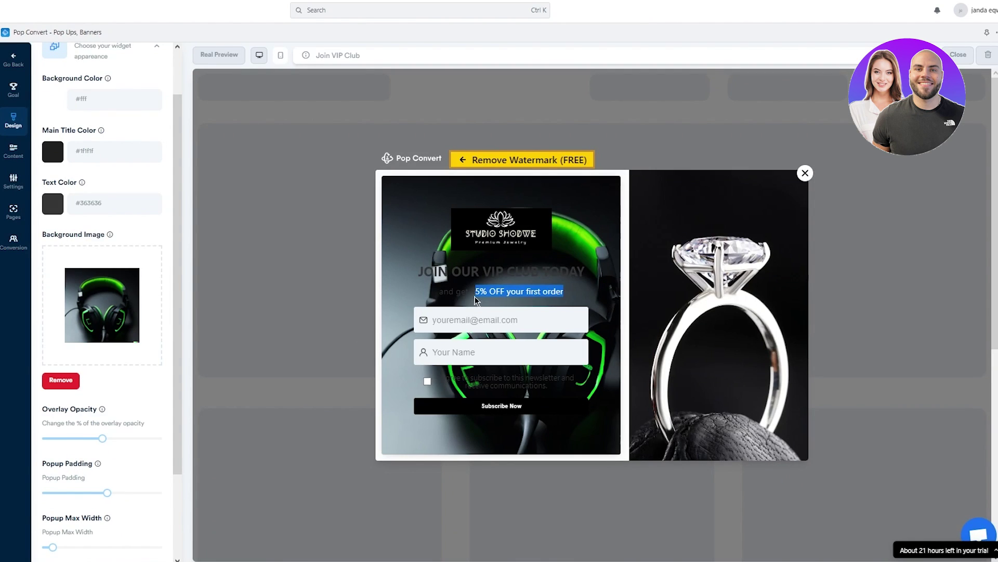
pyautogui.click(61, 381)
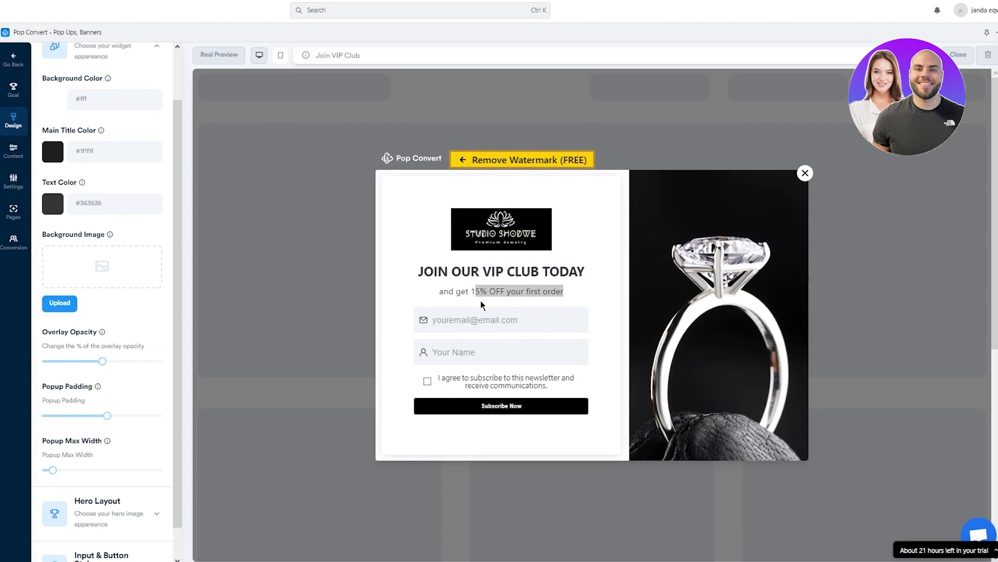
pyautogui.scroll(1, 87, 195)
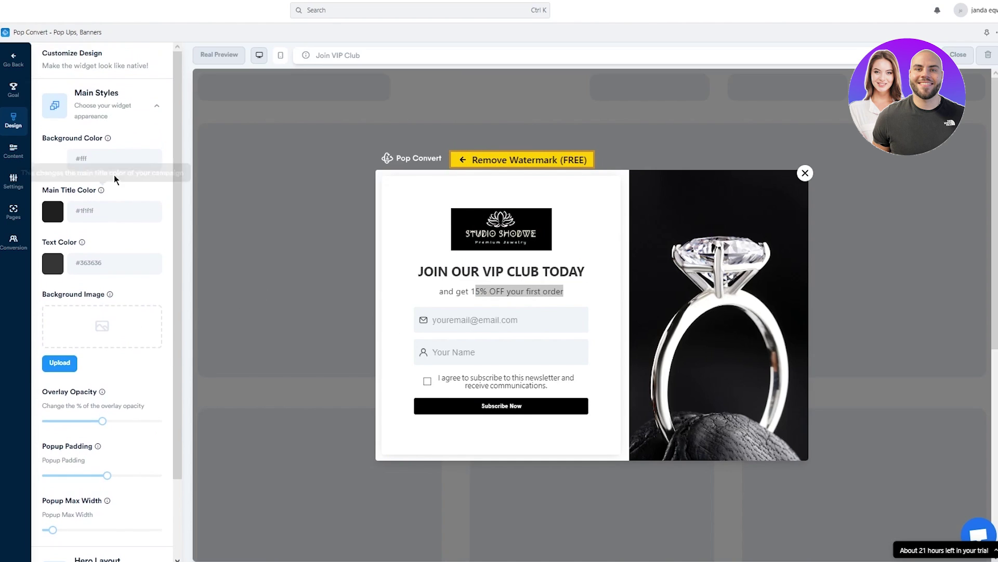
# Step: Remove the diamond ring hero image from the popup's Hero Layout
pyautogui.scroll(-1, 100, 204)
pyautogui.scroll(-1, 101, 204)
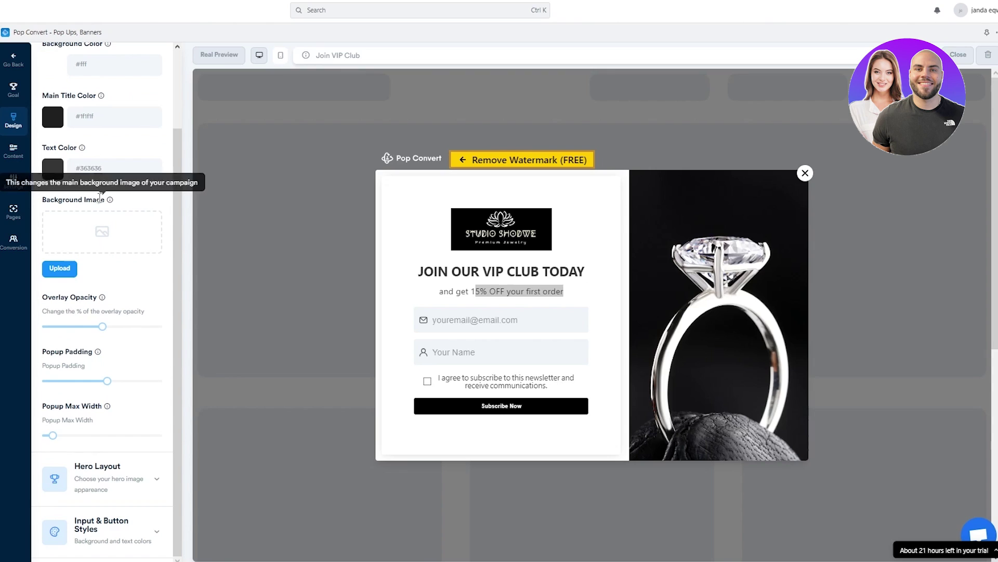
pyautogui.click(141, 488)
pyautogui.scroll(-5, 117, 436)
pyautogui.scroll(-5, 117, 436)
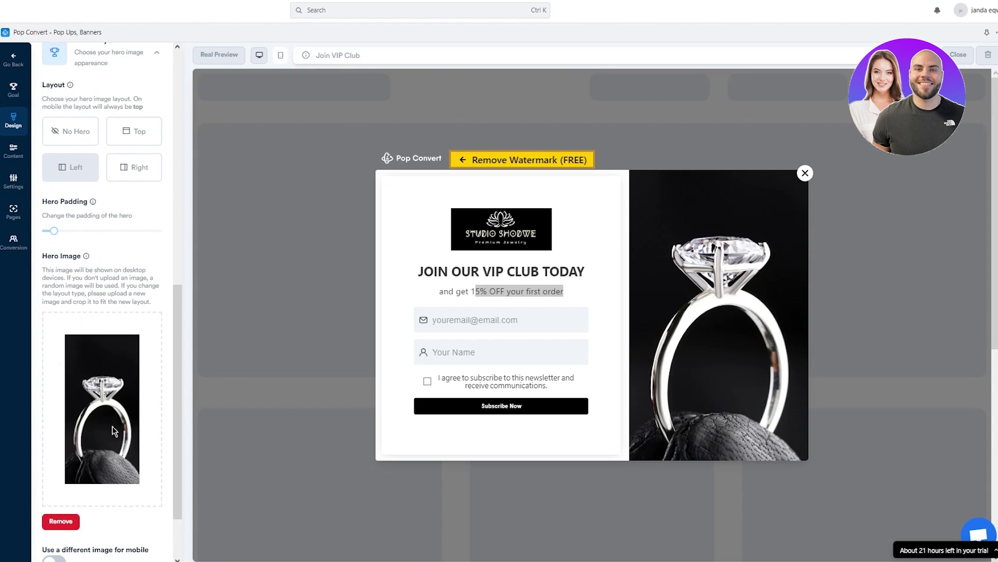
pyautogui.click(68, 438)
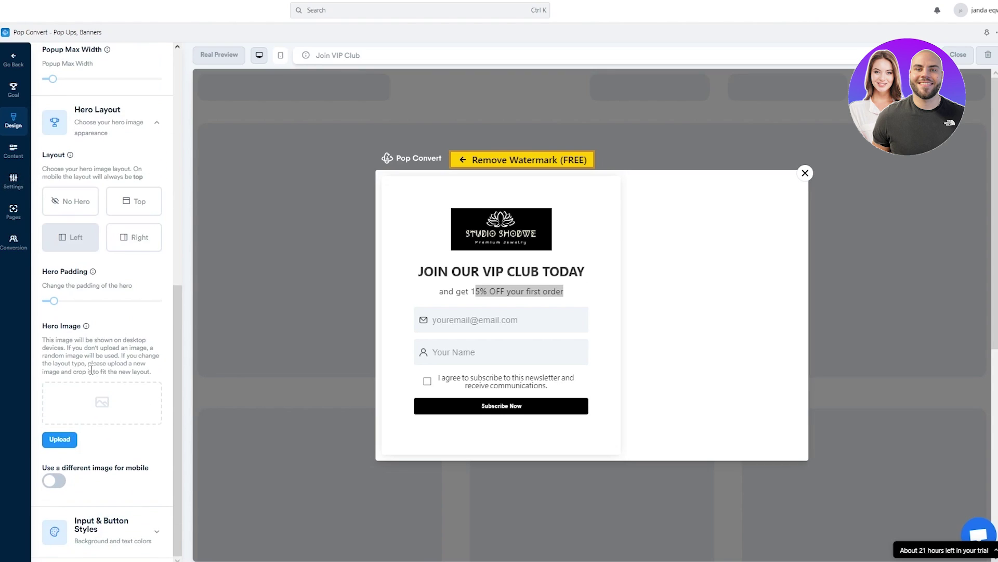
# Step: Upload the local "drake_as_50_cent" image as the hero image, with the 1:2 crop frame shifted slightly left
pyautogui.click(60, 440)
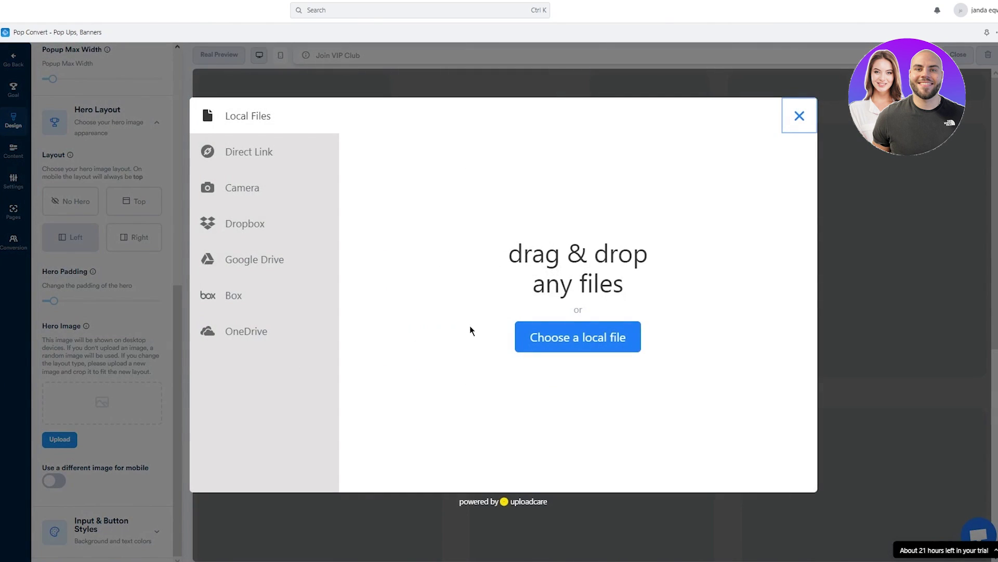
pyautogui.click(548, 329)
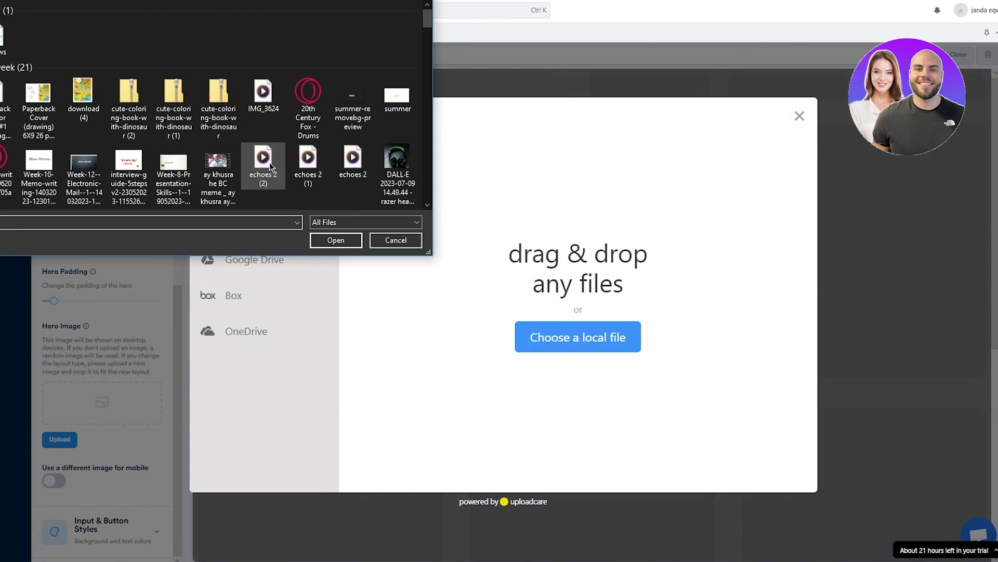
pyautogui.scroll(-6, 270, 162)
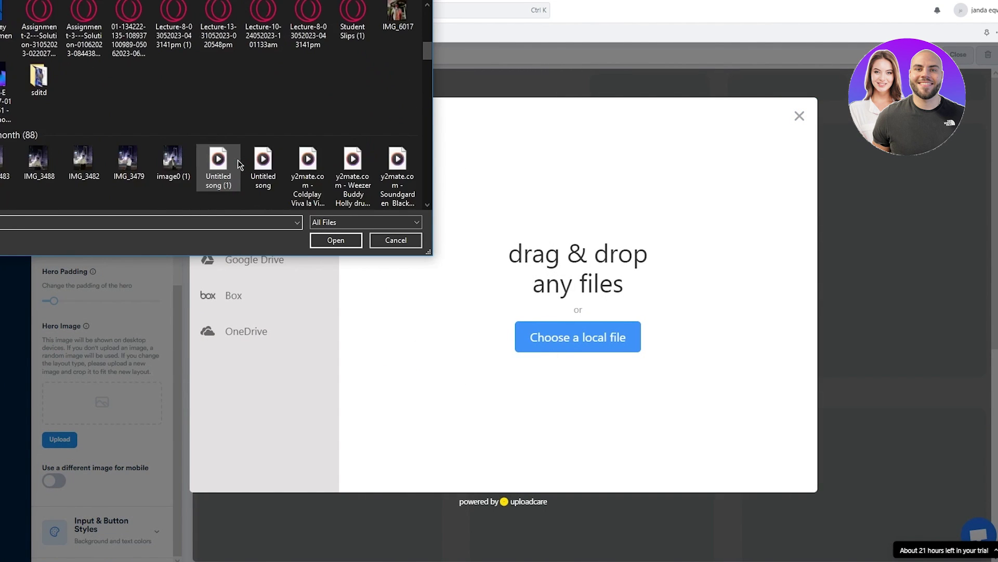
pyautogui.scroll(-10, 225, 80)
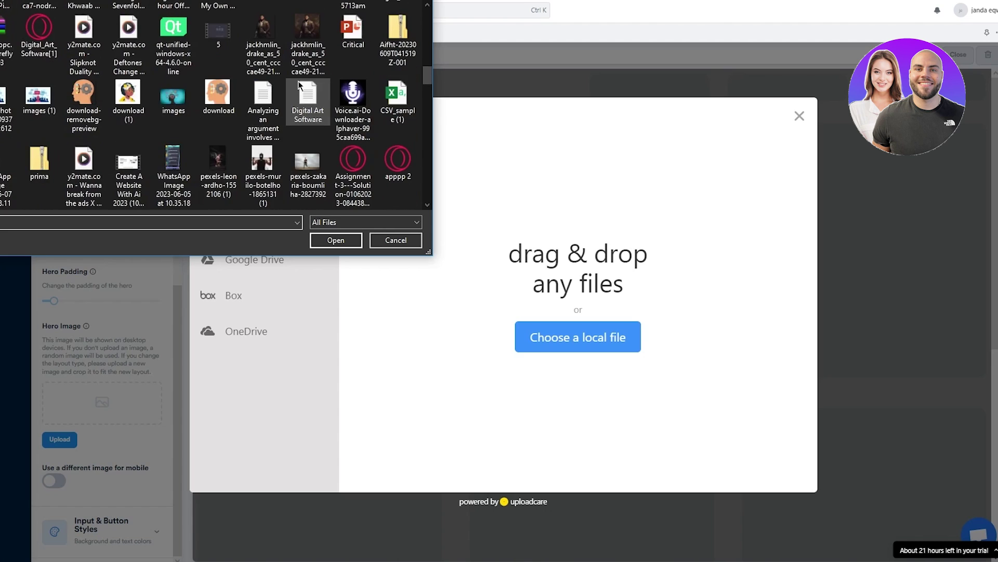
pyautogui.doubleClick(278, 55)
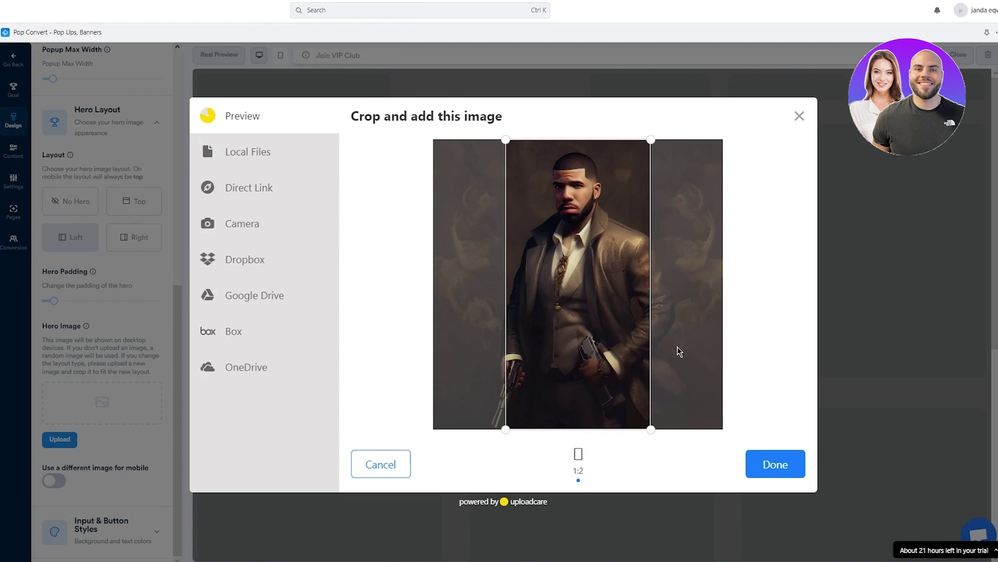
pyautogui.moveTo(620, 314)
pyautogui.mouseDown()
pyautogui.moveTo(635, 314)
pyautogui.moveTo(608, 315)
pyautogui.mouseUp()
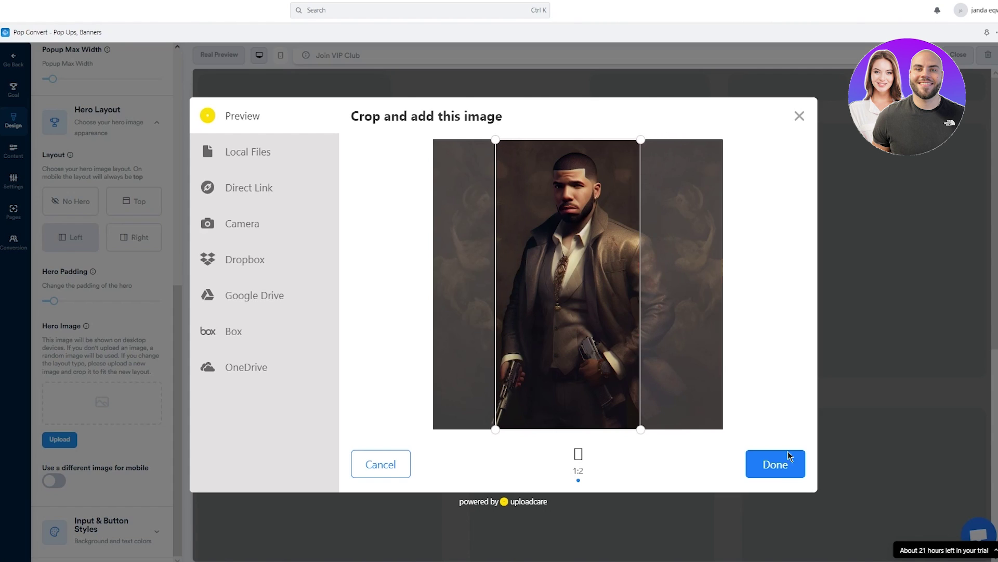
pyautogui.click(775, 463)
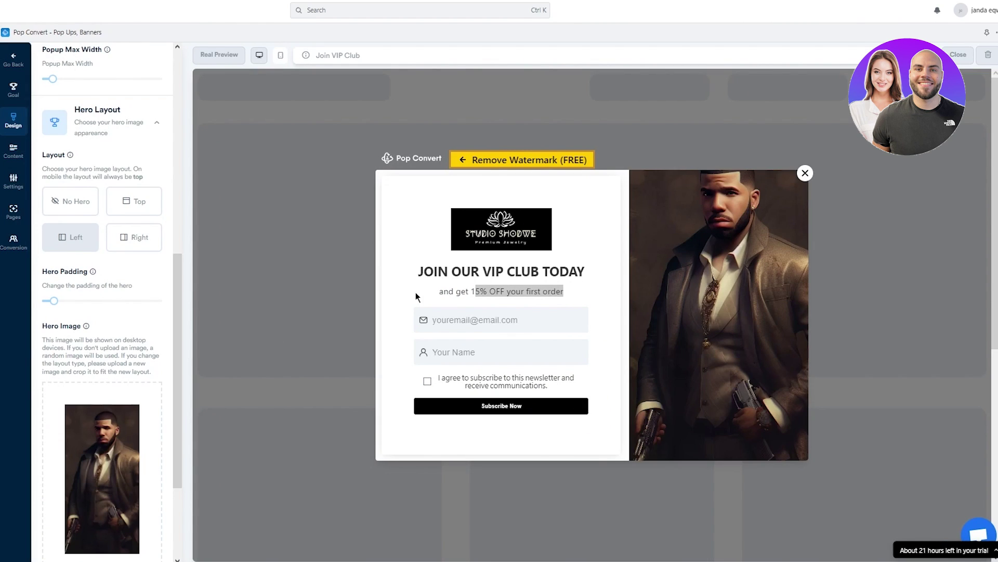
# Step: Collapse the Main Styles and Hero Layout settings and look through the Input & Button Styles colors
pyautogui.scroll(-3, 106, 401)
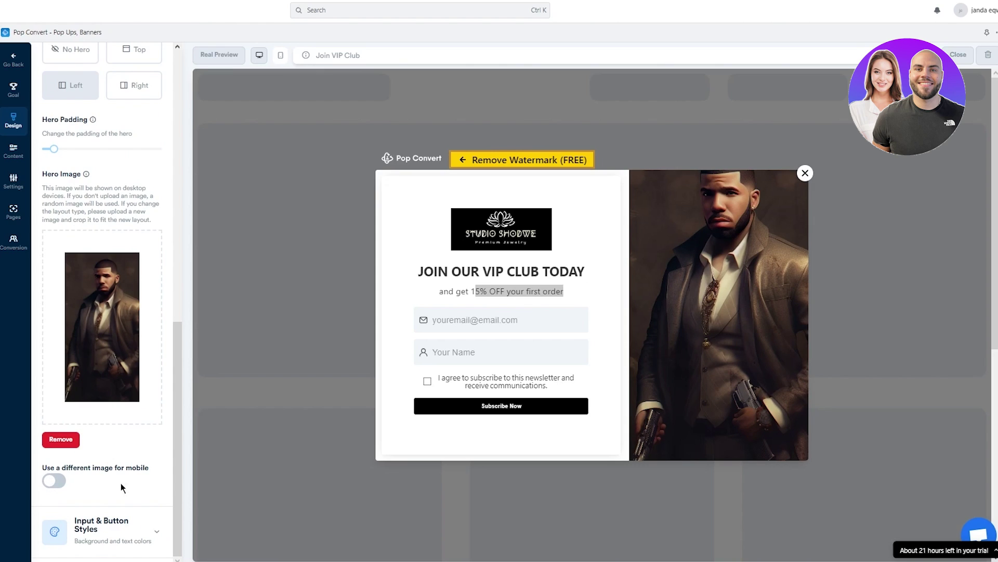
pyautogui.scroll(10, 74, 143)
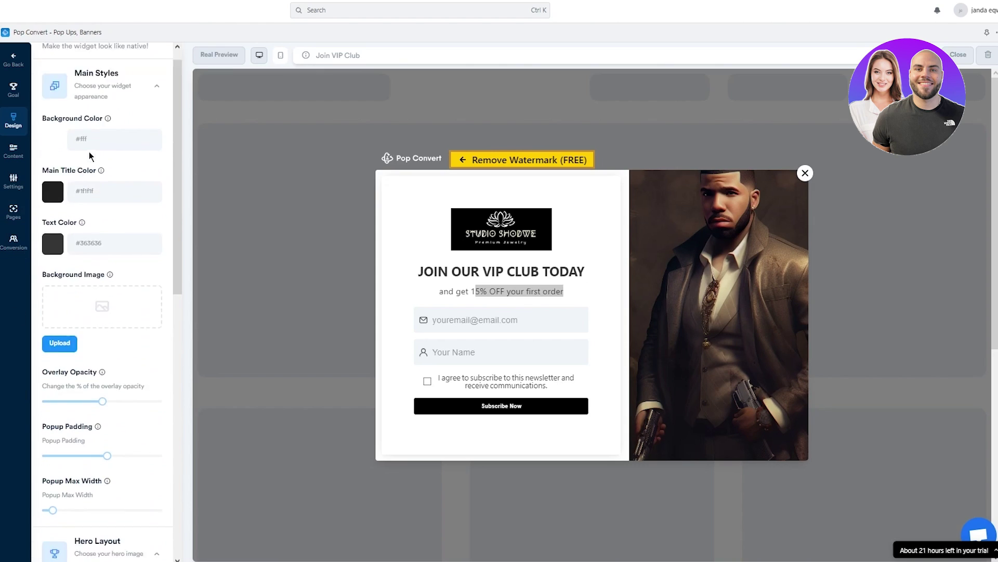
pyautogui.click(130, 101)
pyautogui.click(159, 152)
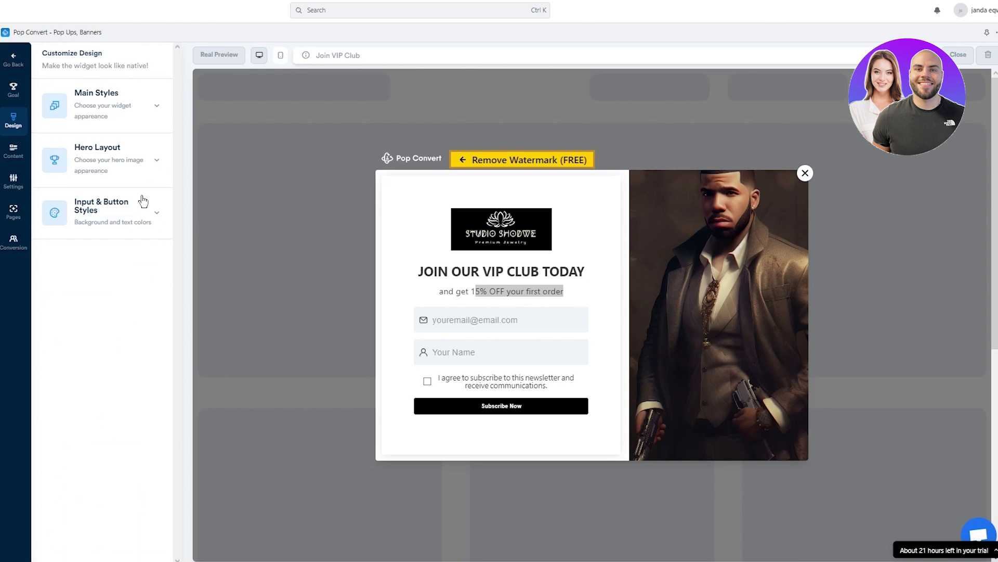
pyautogui.click(140, 203)
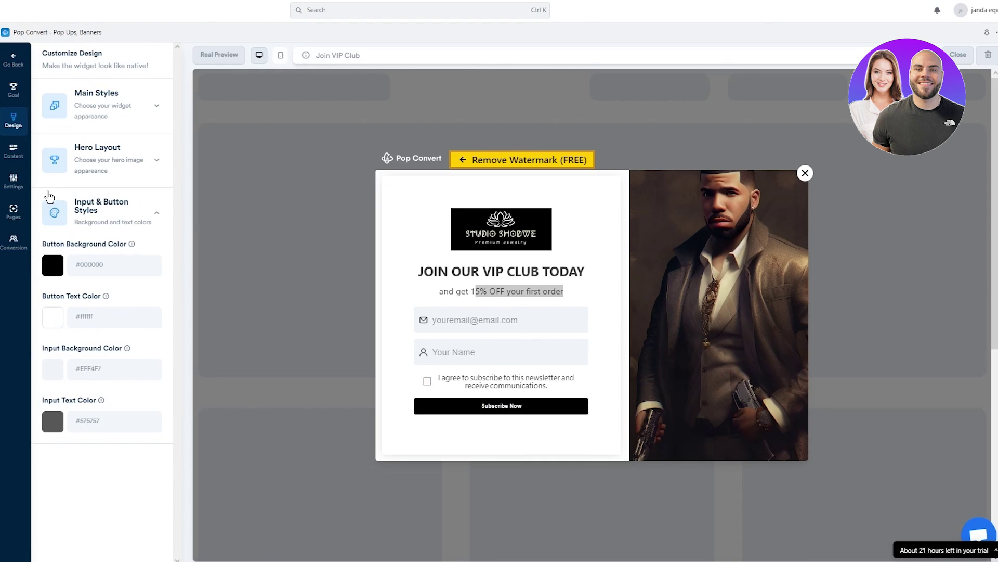
# Step: Remove the Studio Shodwe logo from the image block in the popup's main content
pyautogui.click(13, 151)
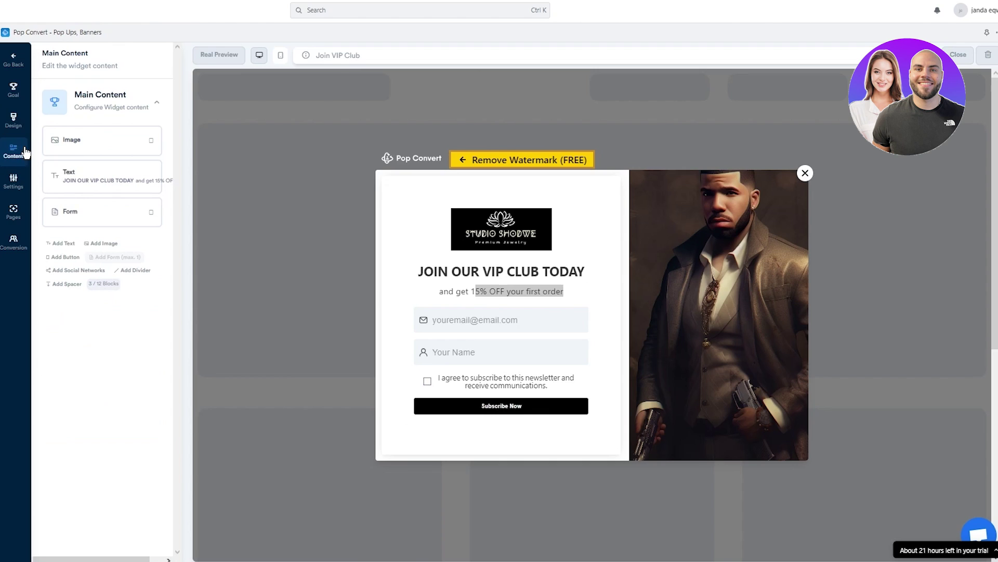
pyautogui.click(146, 144)
pyautogui.click(71, 262)
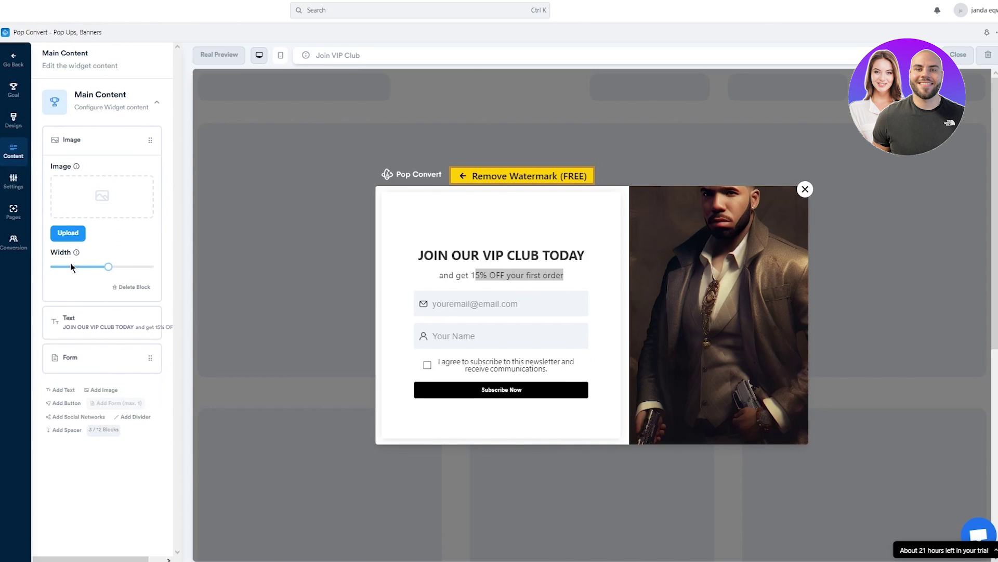
# Step: Upload the local Black_Yellow_Simple_Typography image reading "Faith over Fear", uncropped, to the popup's content image block
pyautogui.click(67, 235)
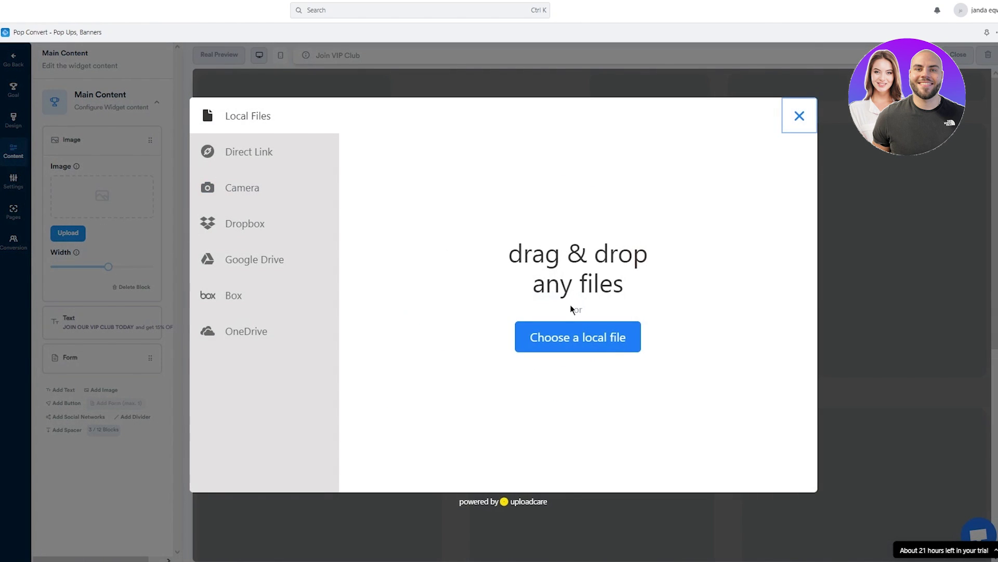
pyautogui.click(584, 335)
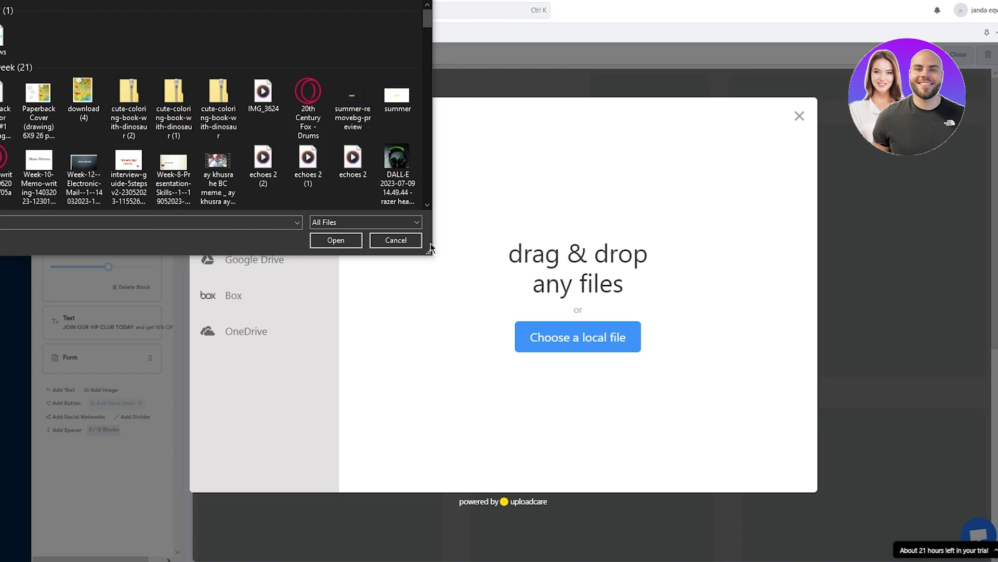
pyautogui.scroll(-2, 346, 114)
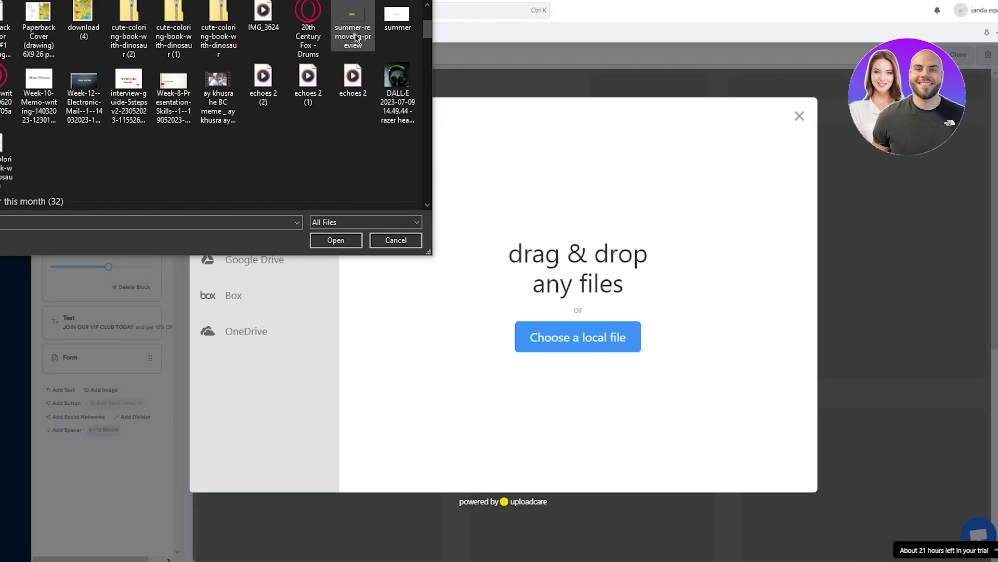
pyautogui.scroll(-6, 343, 67)
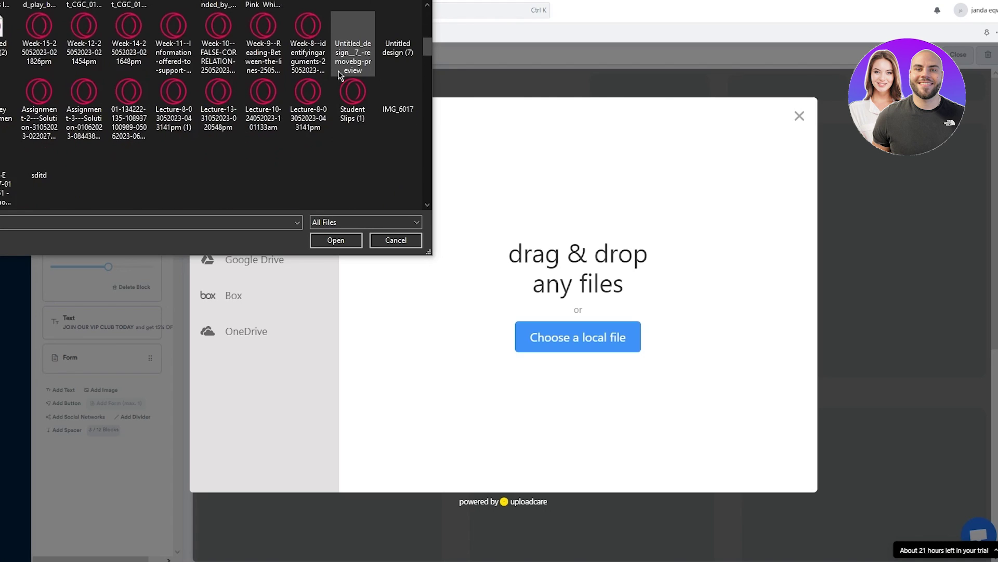
pyautogui.scroll(-10, 290, 77)
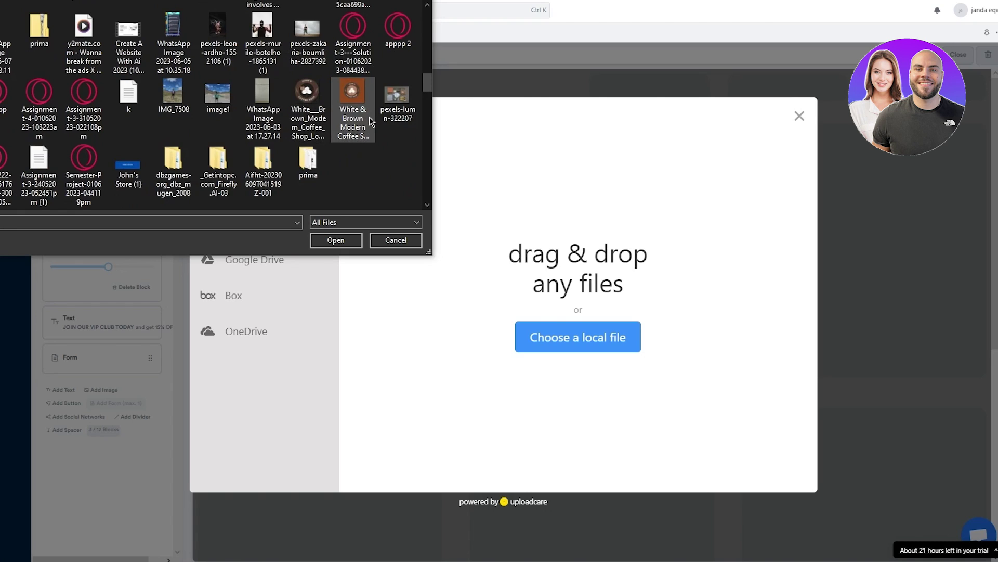
pyautogui.scroll(-2, 376, 127)
pyautogui.scroll(-5, 376, 127)
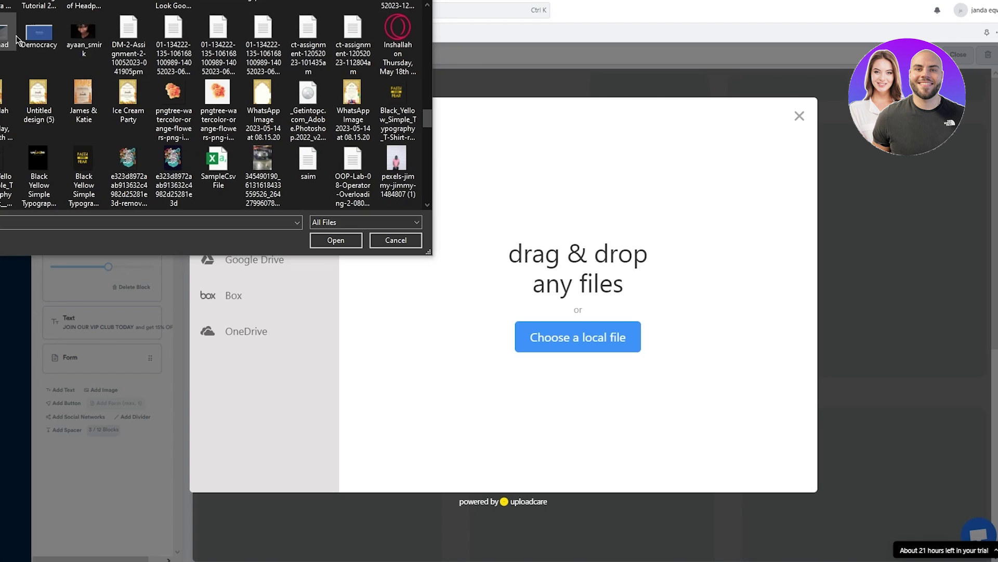
pyautogui.doubleClick(399, 95)
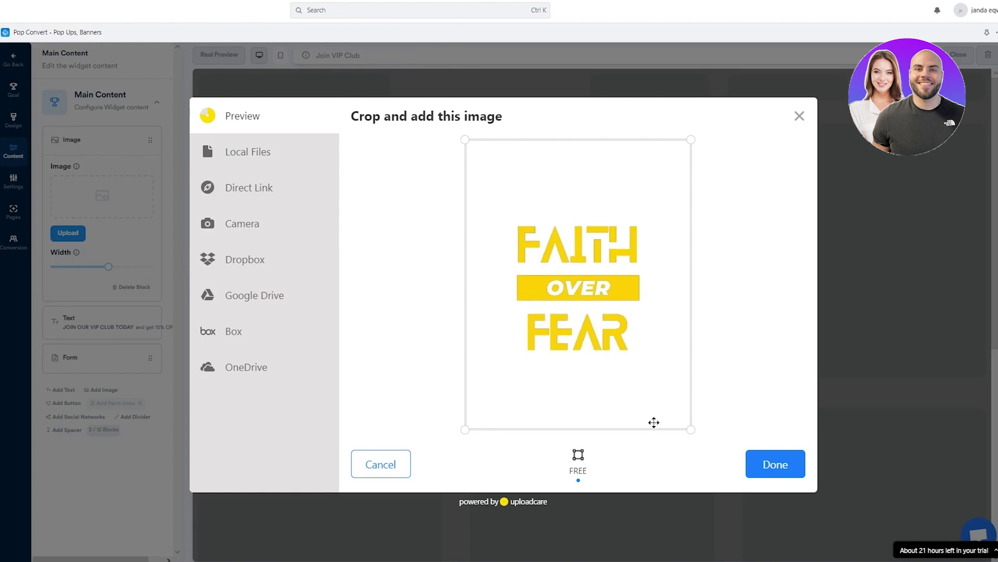
pyautogui.click(776, 464)
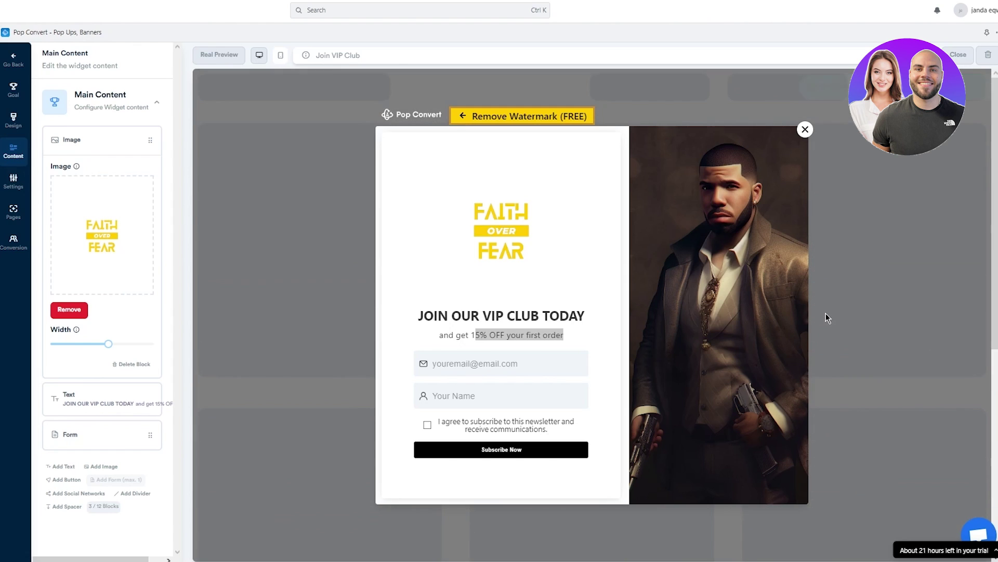
# Step: Close the VIP club popup editor and create a new popup named "huhhu" with the Get Subscribers goal
pyautogui.click(959, 54)
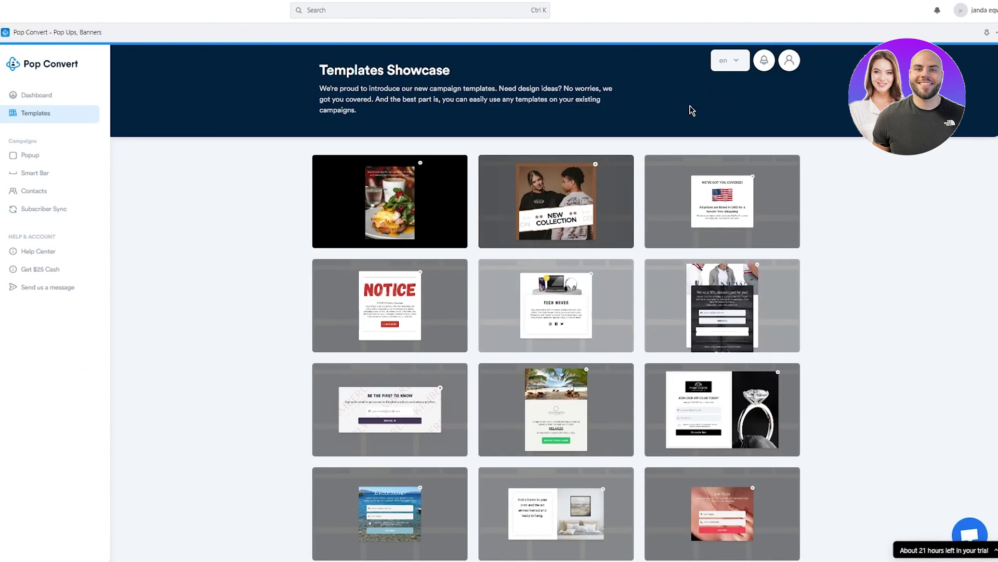
pyautogui.click(45, 163)
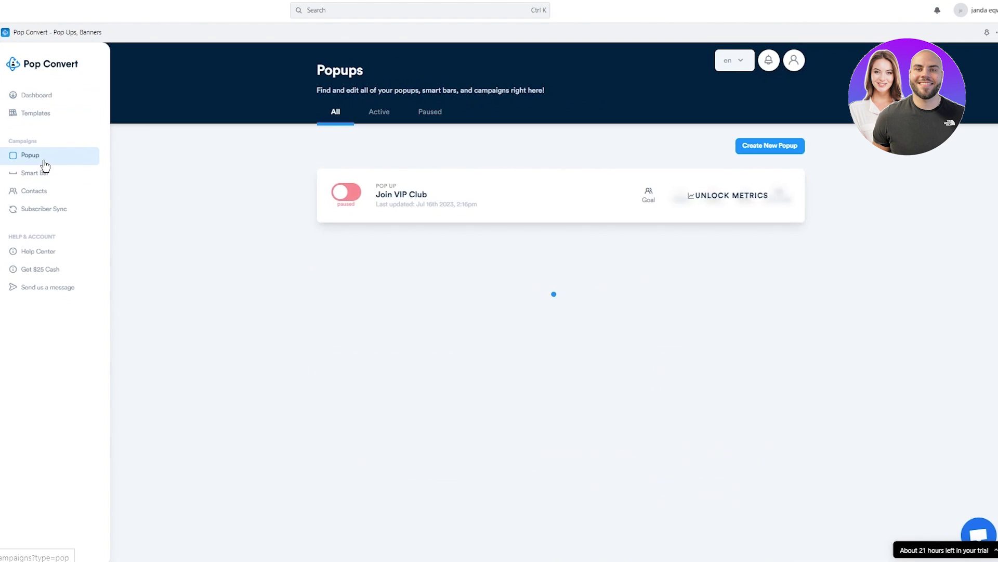
pyautogui.click(768, 146)
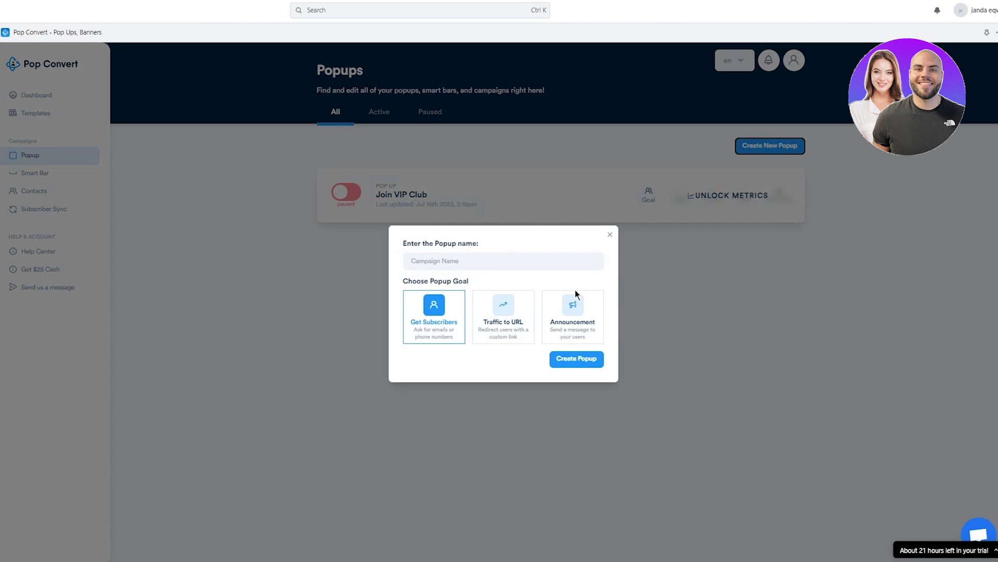
pyautogui.click(473, 260)
pyautogui.write('huhhu')
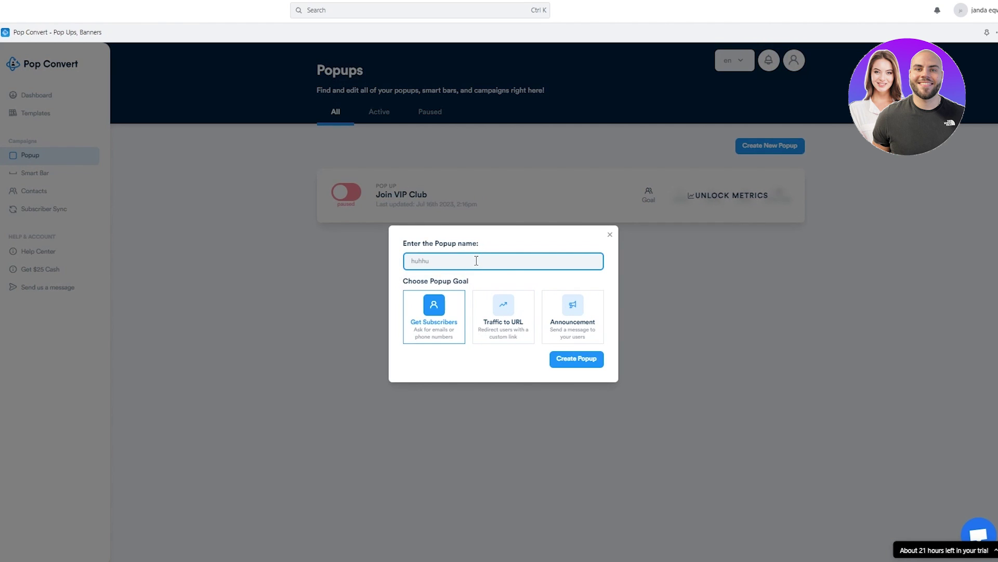
pyautogui.click(572, 358)
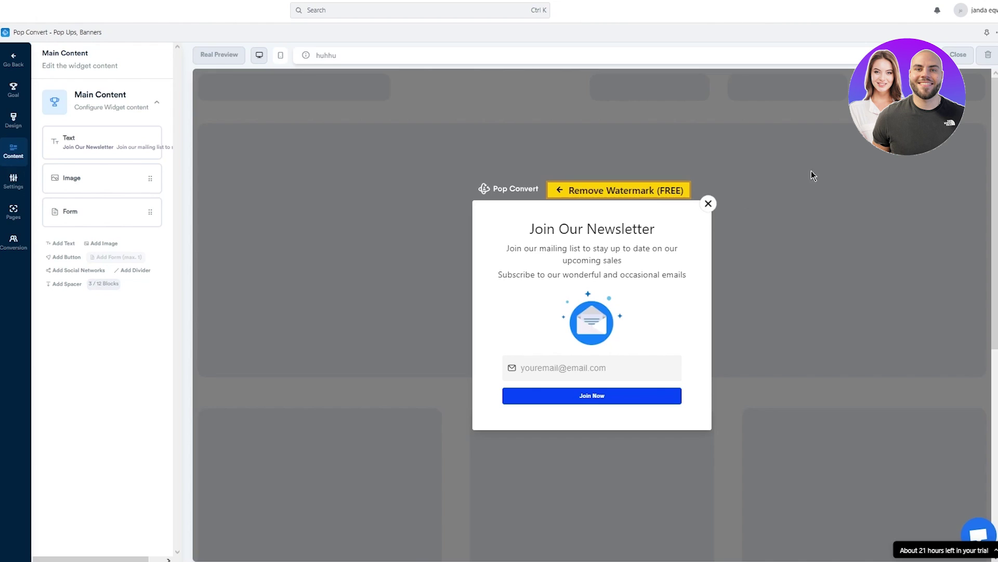
# Step: Look through the new popup's Main Styles, goal options and display pages settings
pyautogui.click(13, 120)
pyautogui.click(102, 102)
pyautogui.click(119, 102)
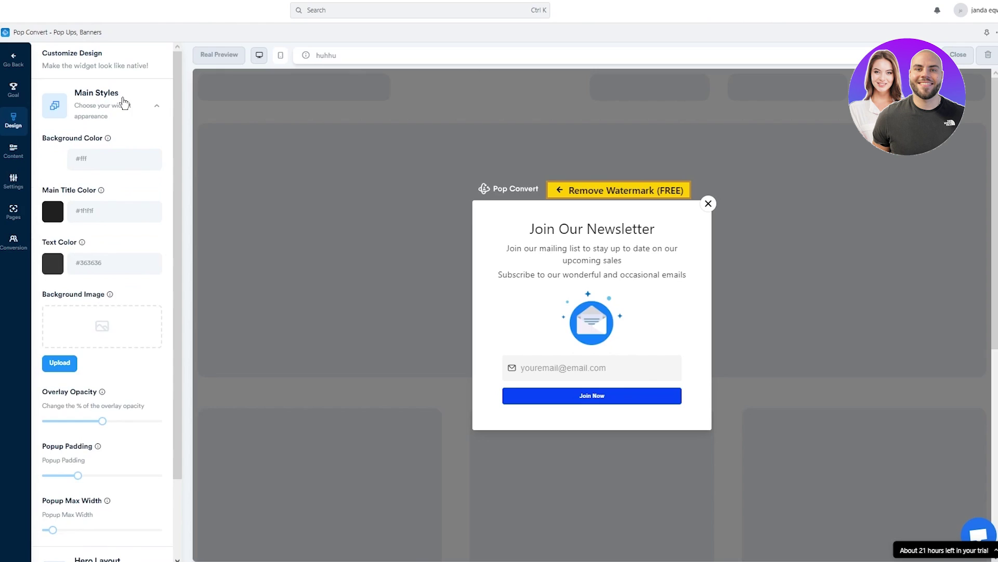
pyautogui.click(13, 89)
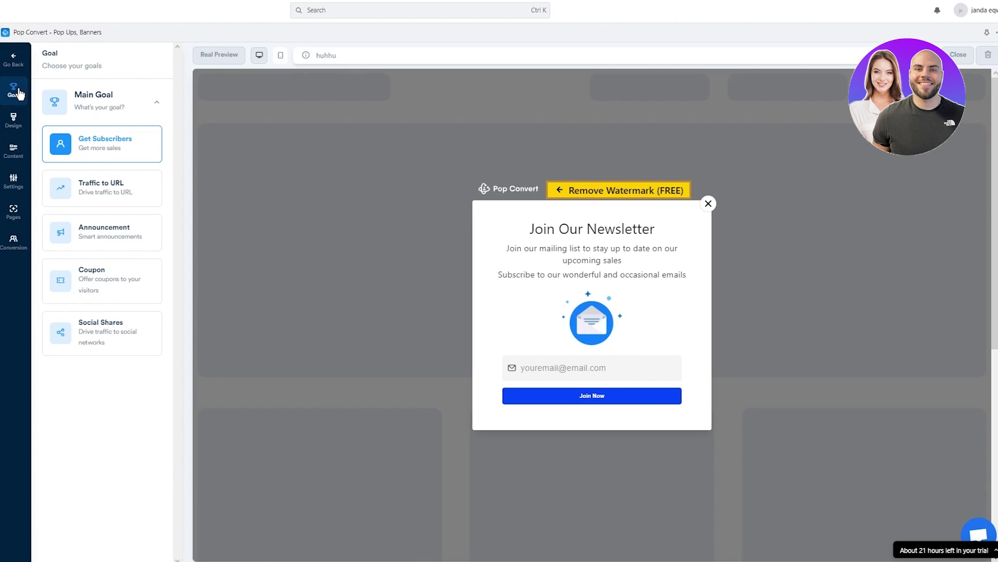
pyautogui.click(7, 129)
pyautogui.click(13, 211)
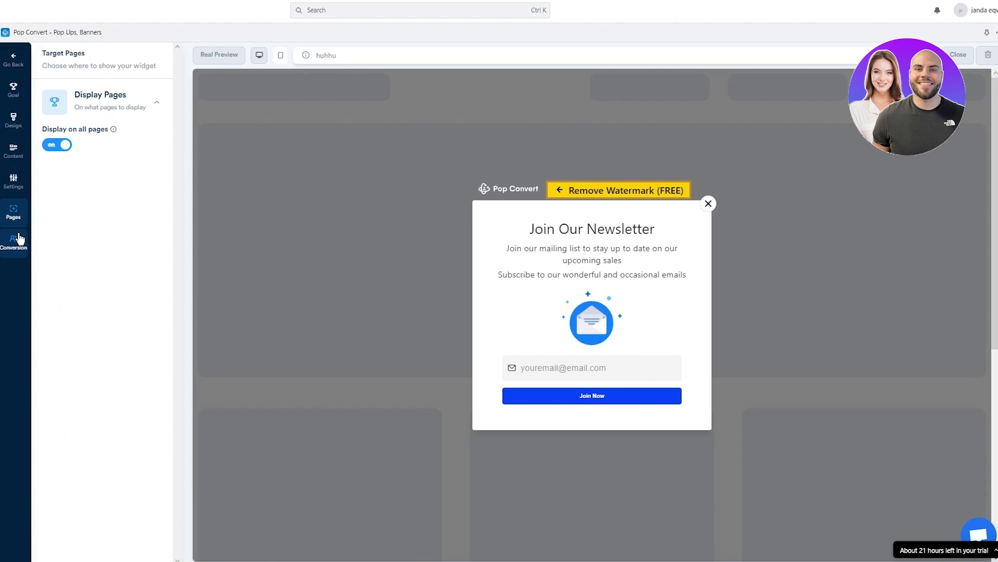
# Step: Close the huhhu popup's editor and activate the Join VIP Club popup in the popup list
pyautogui.click(13, 241)
pyautogui.click(13, 210)
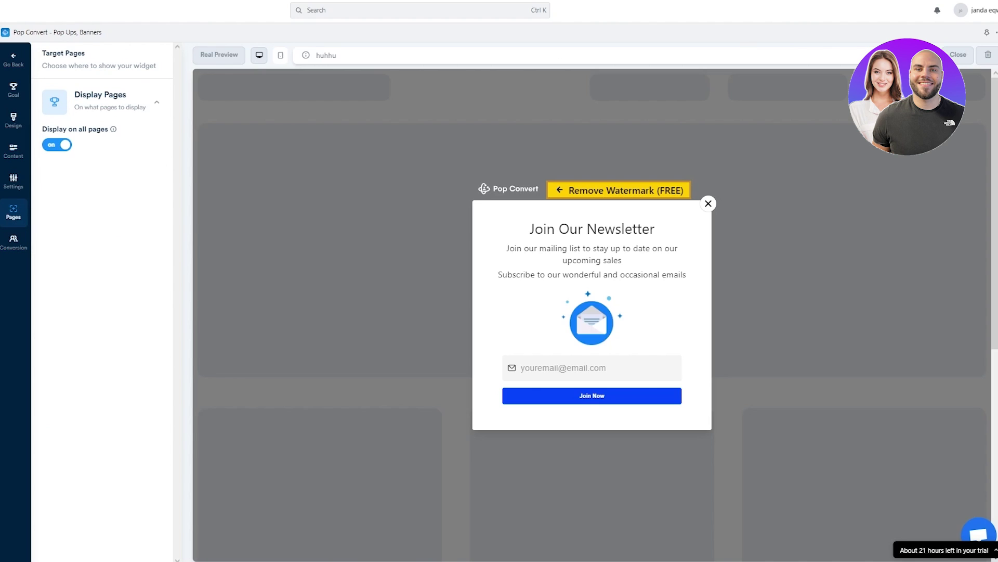
pyautogui.click(958, 55)
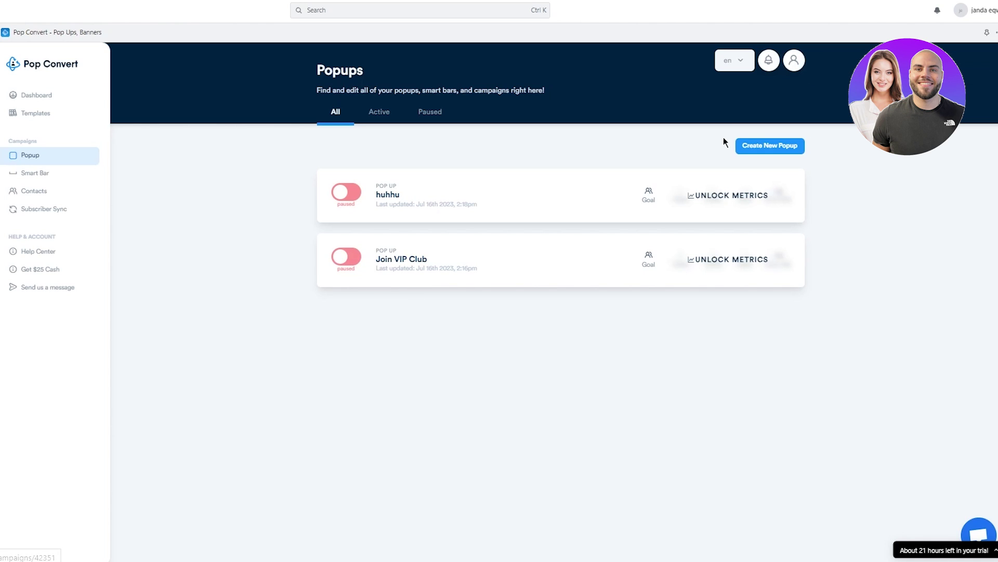
pyautogui.click(529, 272)
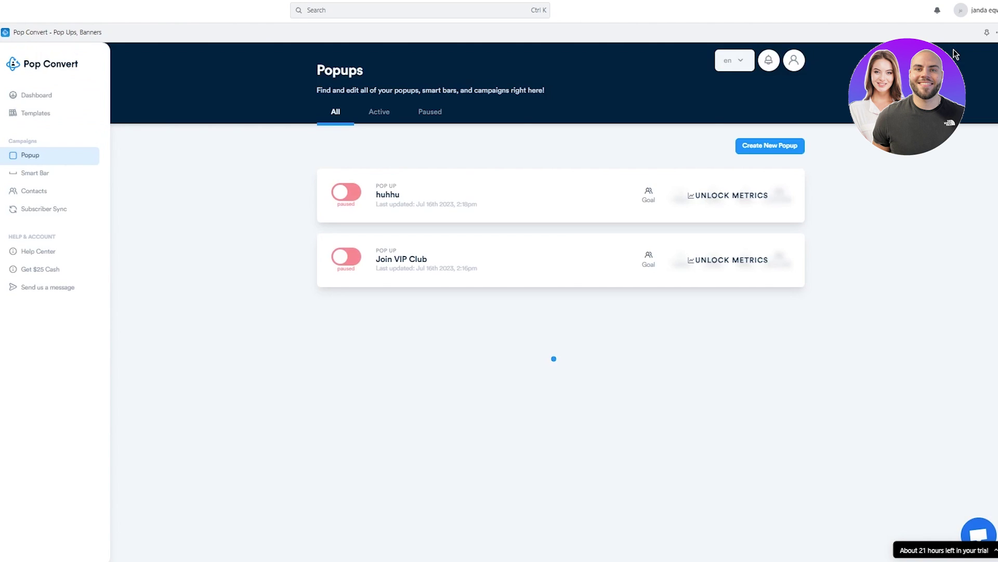
pyautogui.click(344, 257)
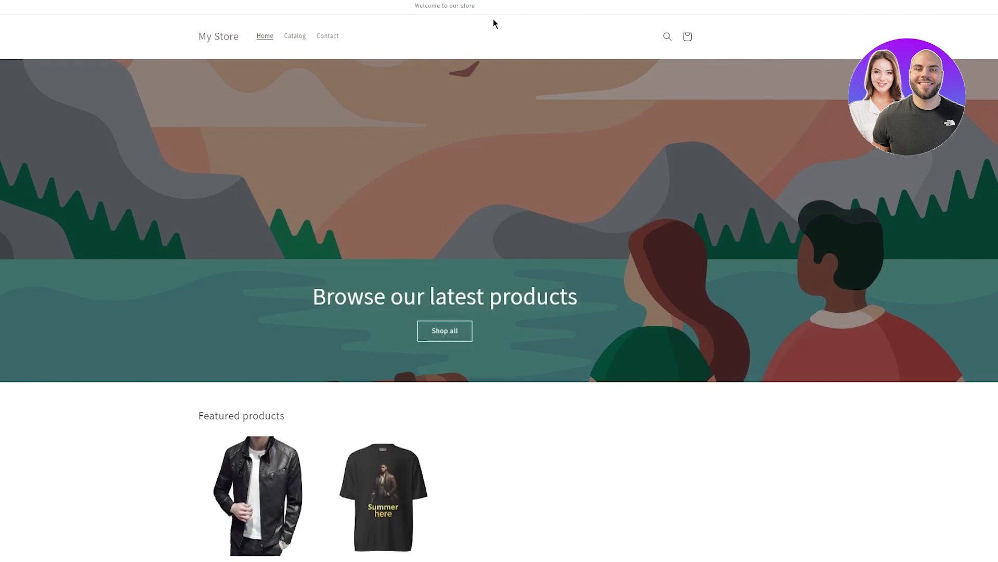
# Step: Check the online store's home page for the activated popup and go back to the Pop Convert dashboard
pyautogui.scroll(-4, 499, 124)
pyautogui.scroll(4, 501, 126)
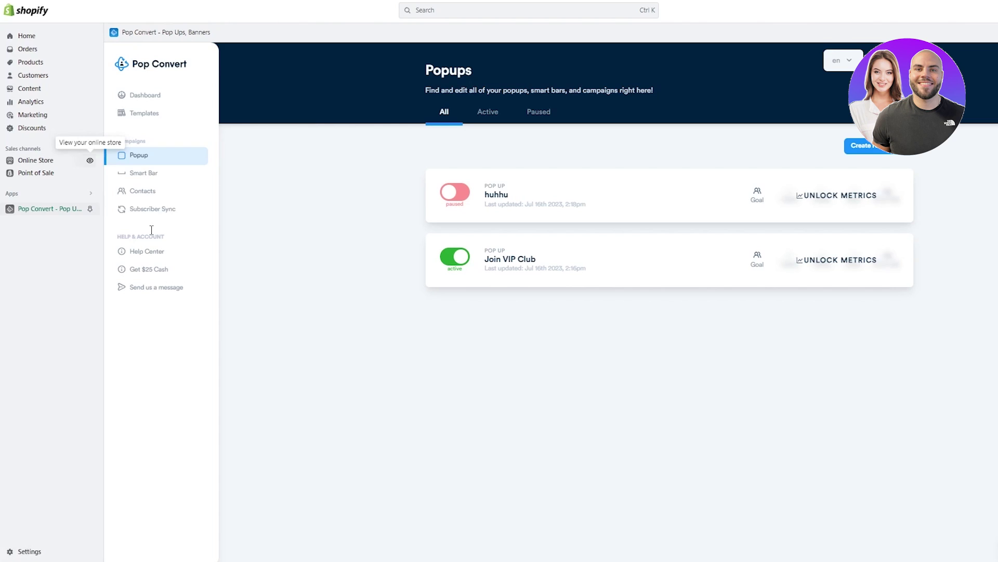
pyautogui.click(161, 94)
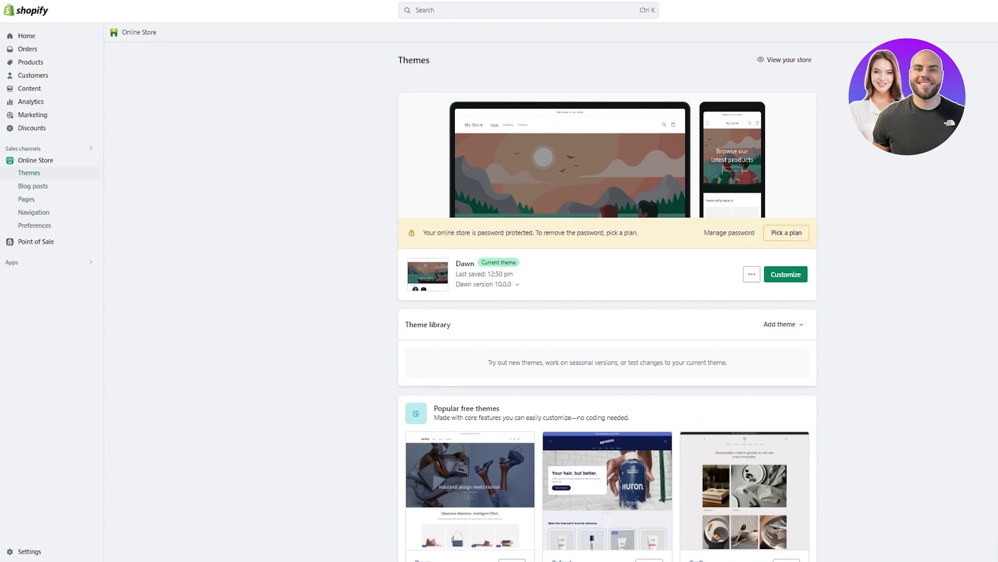
# Step: View the online store again, browse its home page to check the live VIP club popup, and dismiss the popup
pyautogui.click(32, 128)
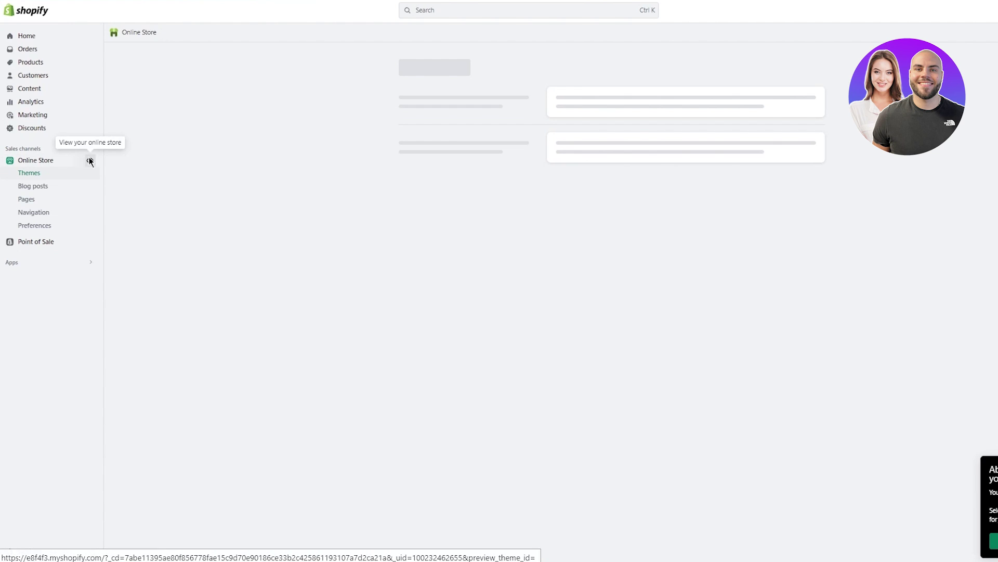
pyautogui.click(90, 158)
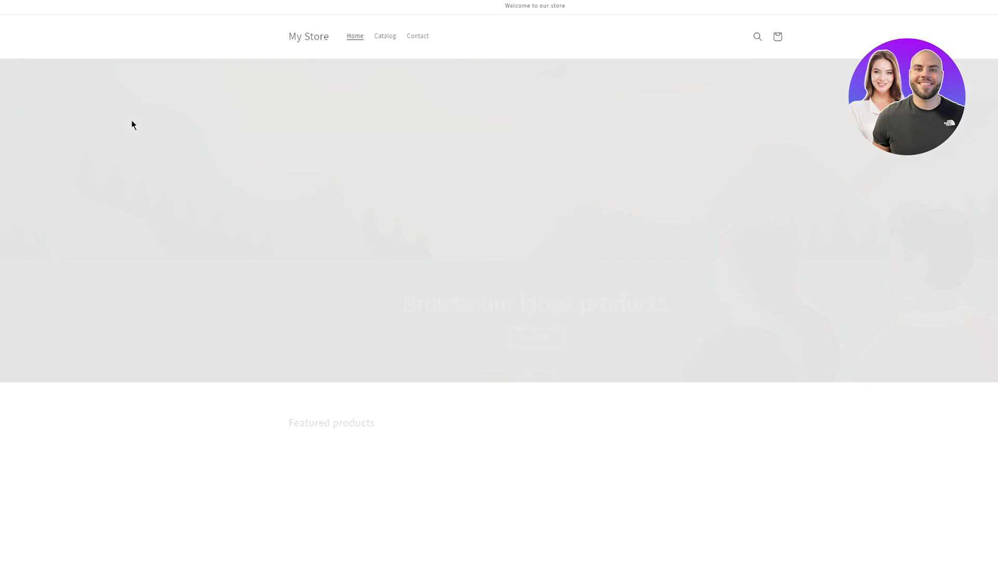
pyautogui.scroll(-3, 540, 216)
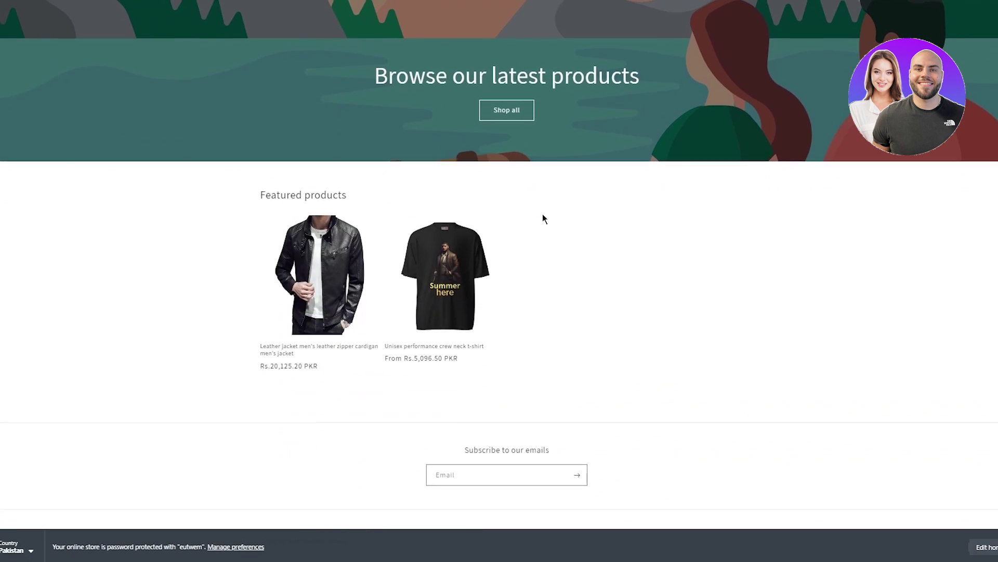
pyautogui.scroll(4, 539, 215)
pyautogui.scroll(-4, 539, 215)
pyautogui.scroll(4, 541, 214)
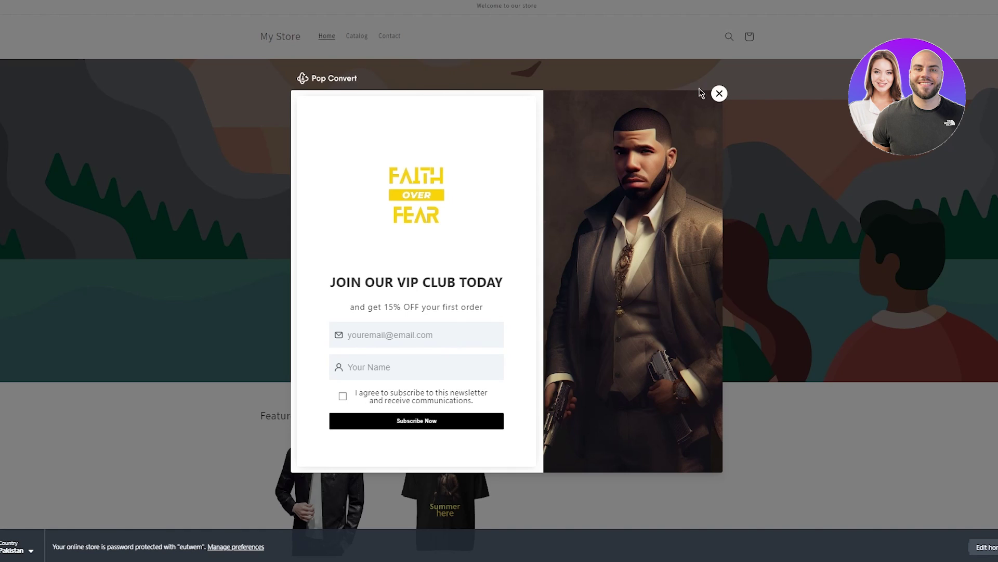
pyautogui.click(720, 94)
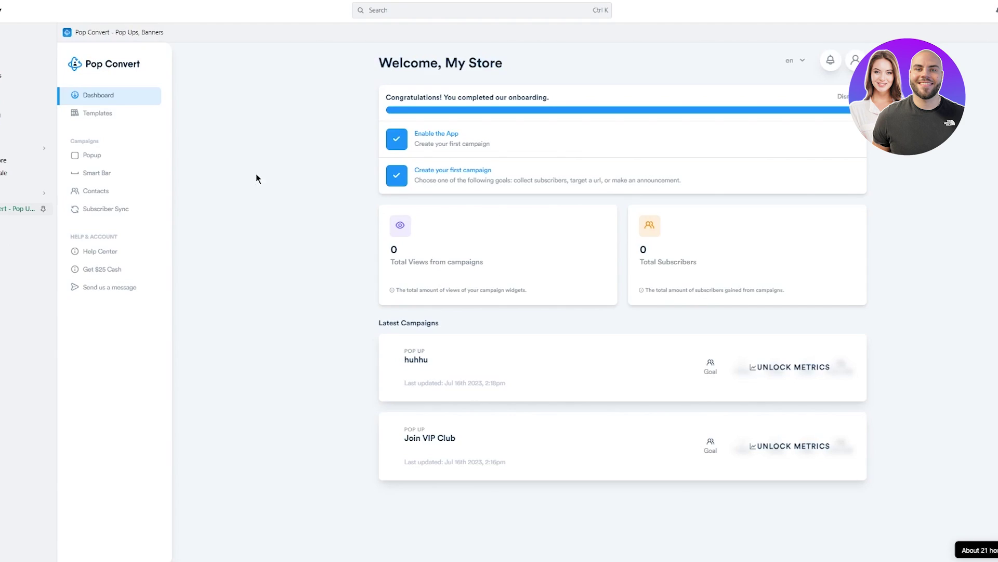
# Step: Revisit the Join VIP Club entry in Pop Convert's popup list and close the online store preview
pyautogui.click(123, 158)
pyautogui.click(510, 277)
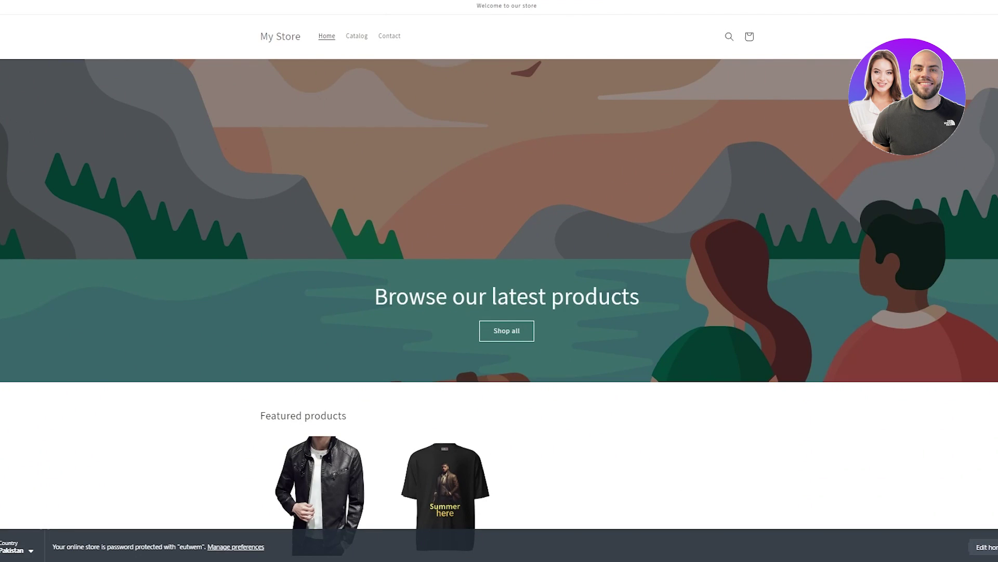
pyautogui.hotkey('ctrl', 'w')
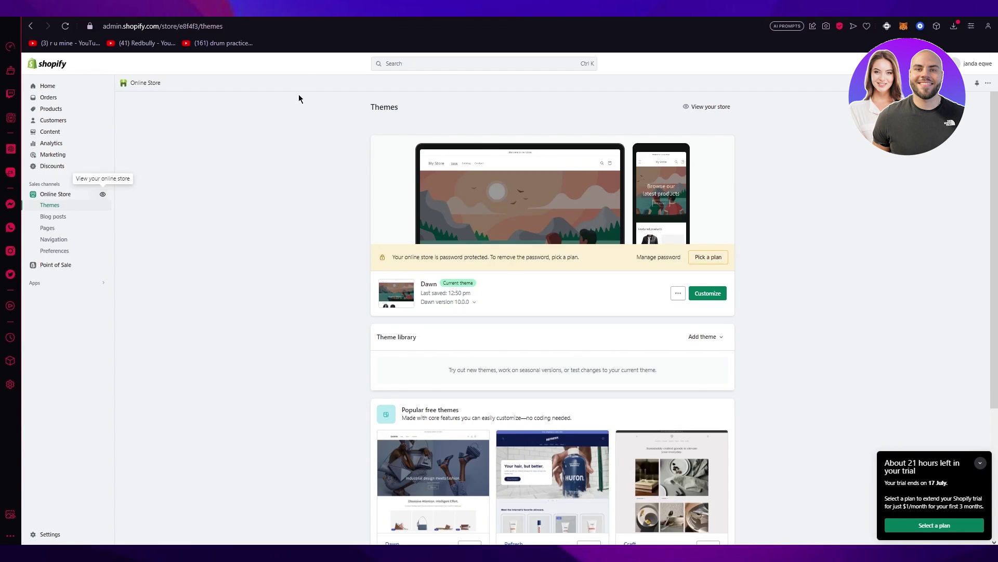